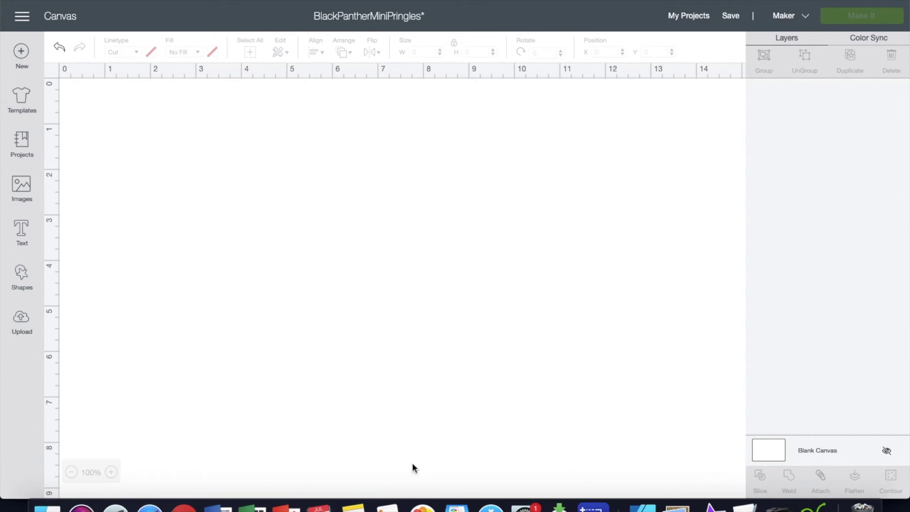
Switch to Google Chrome and open the Sam's Club pringles listing from the "sam's club mini pringles" search results.
click(184, 507)
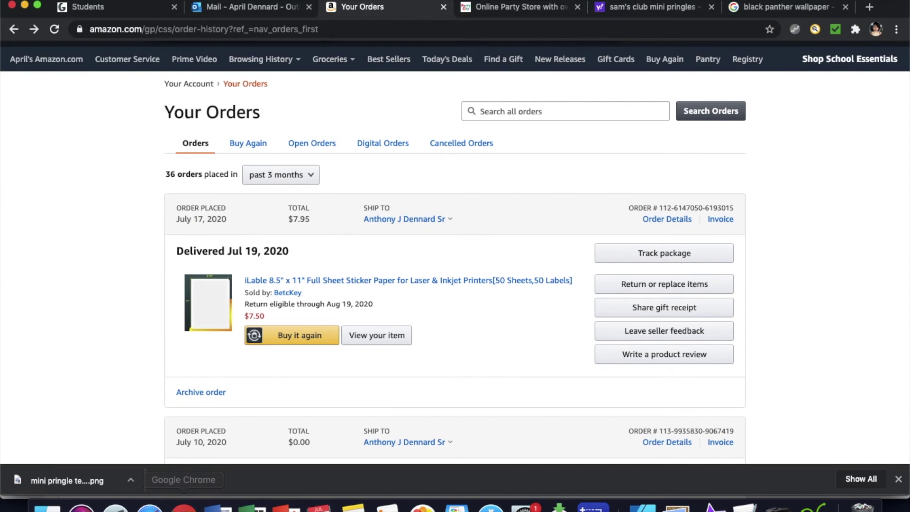
click(659, 11)
scroll(342, 210, down, 3)
scroll(341, 210, down, 3)
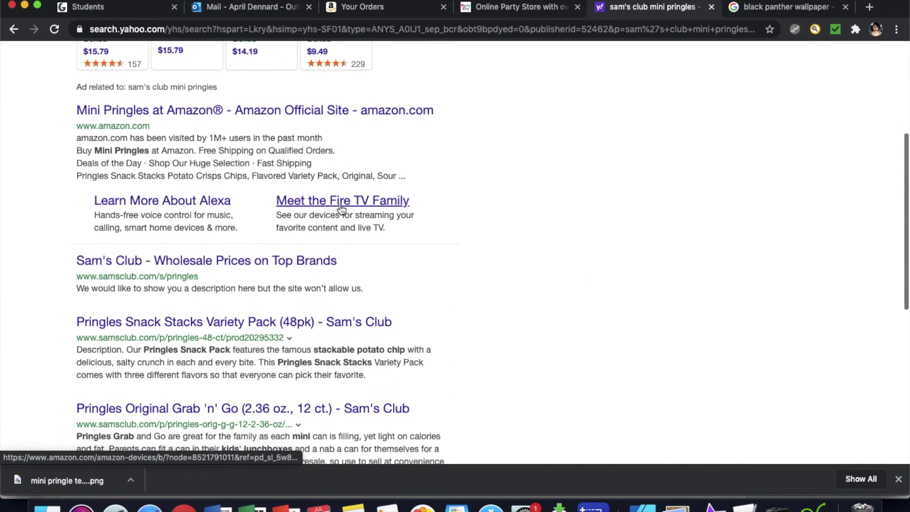
click(287, 263)
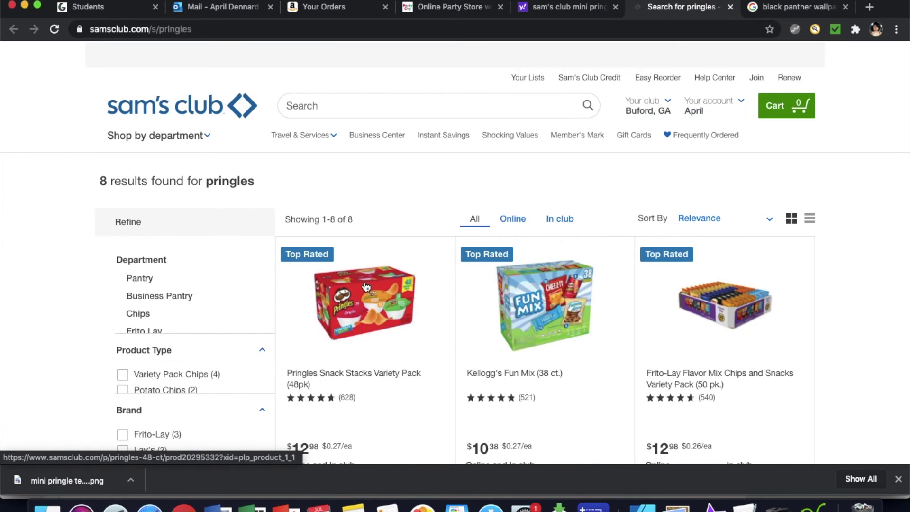
Examine the Pringles Snack Stacks Variety Pack (48pk) product page up close and return to the Amazon orders page.
click(356, 309)
scroll(356, 309, down, 5)
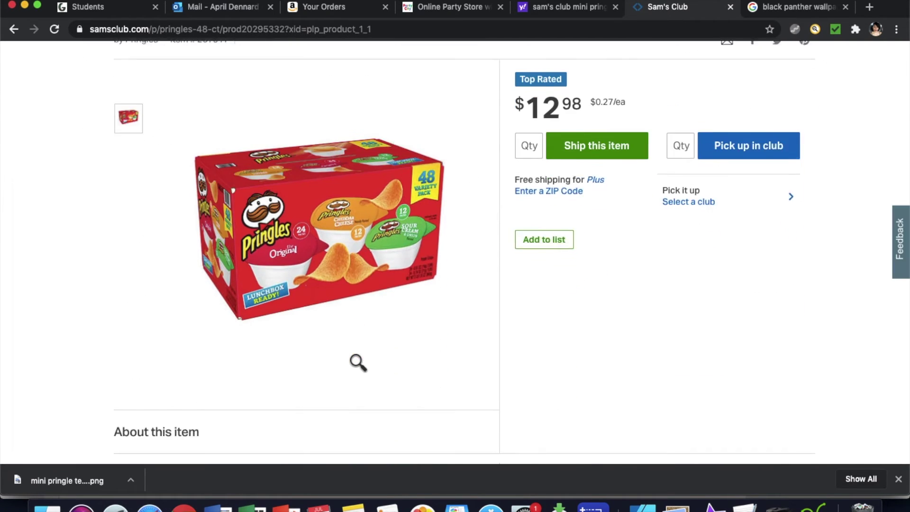
scroll(353, 351, up, 3)
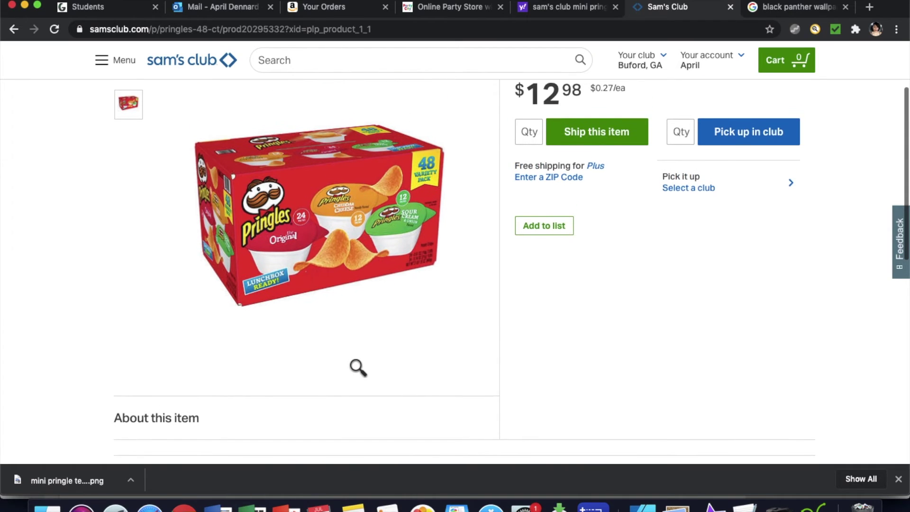
scroll(325, 265, up, 5)
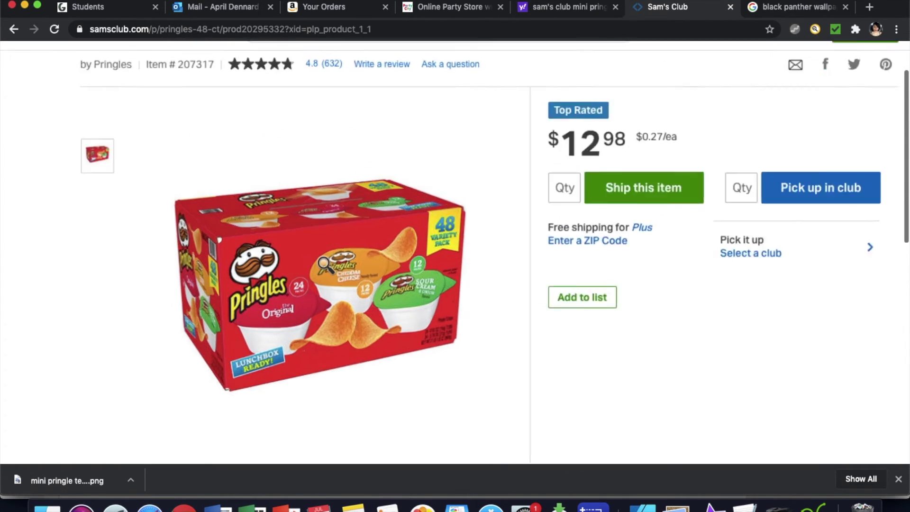
scroll(326, 266, down, 2)
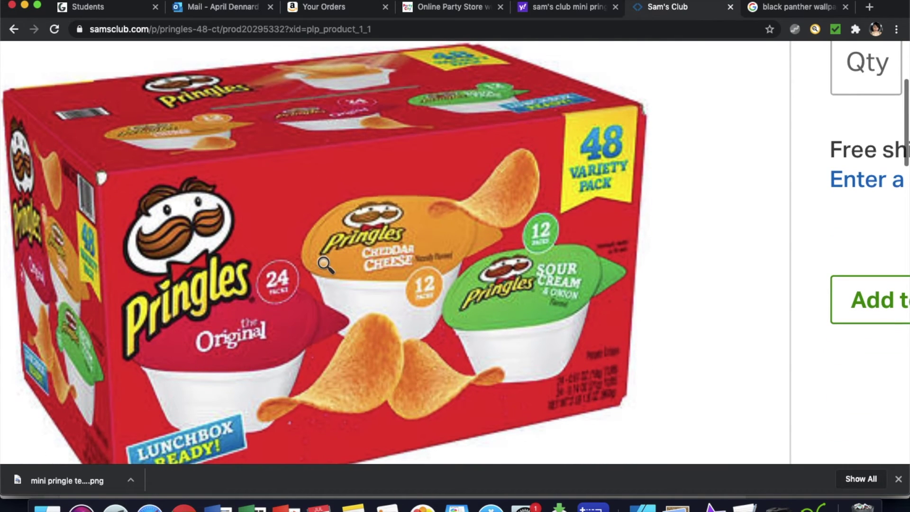
scroll(381, 245, down, 3)
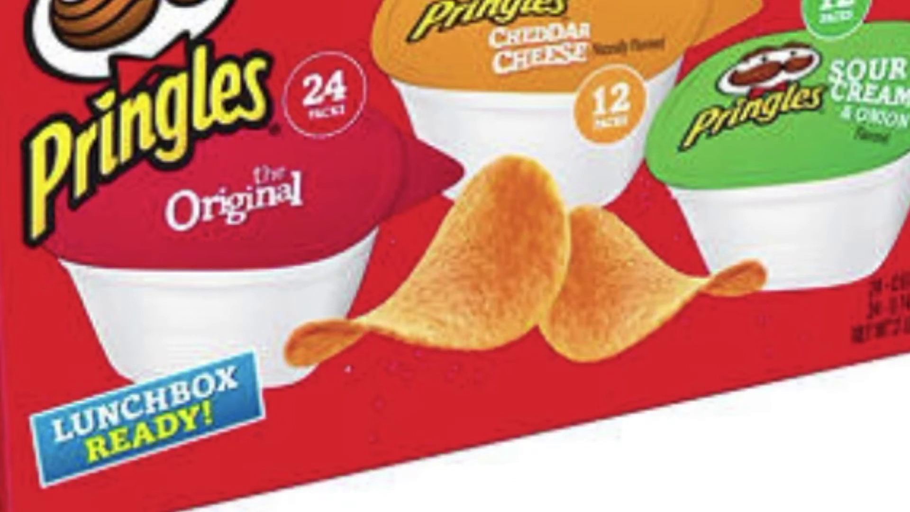
click(307, 7)
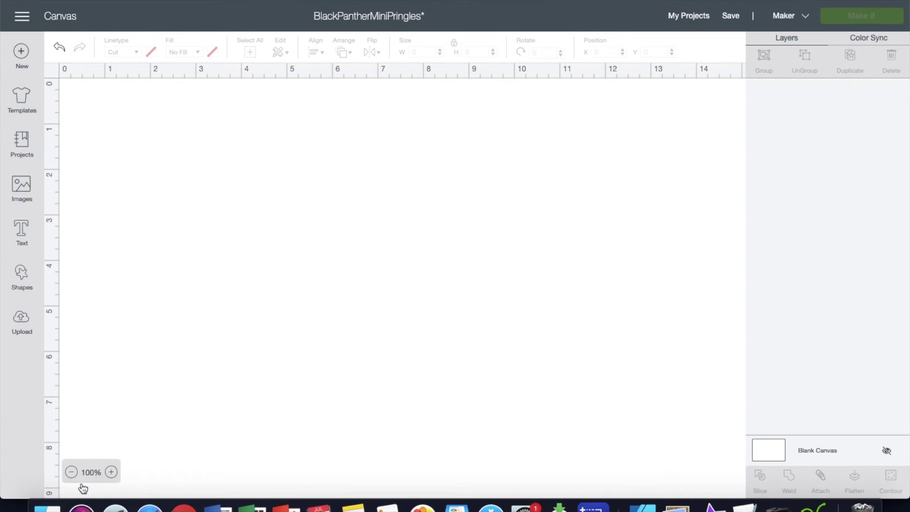
Preview "mini pringle template.png" from the NOV 19 drive in Finder, closing the preview and the Finder window when done.
click(47, 507)
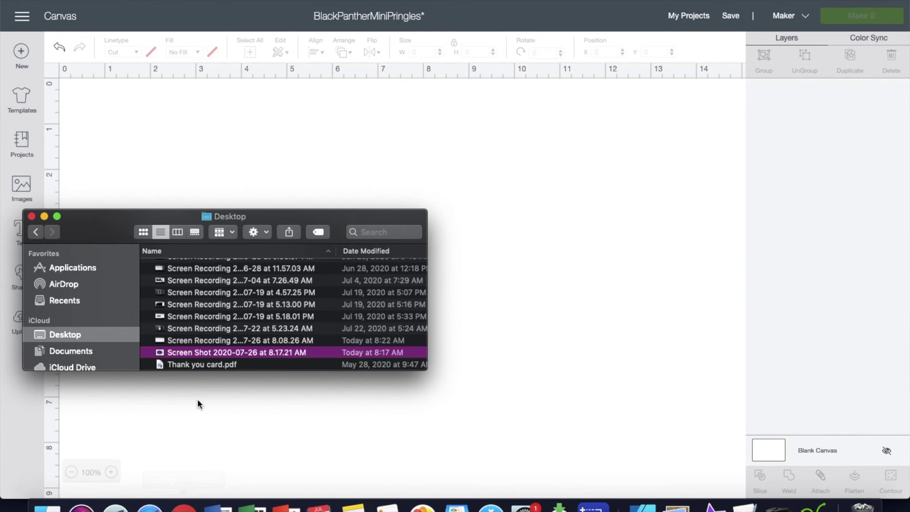
scroll(229, 307, up, 3)
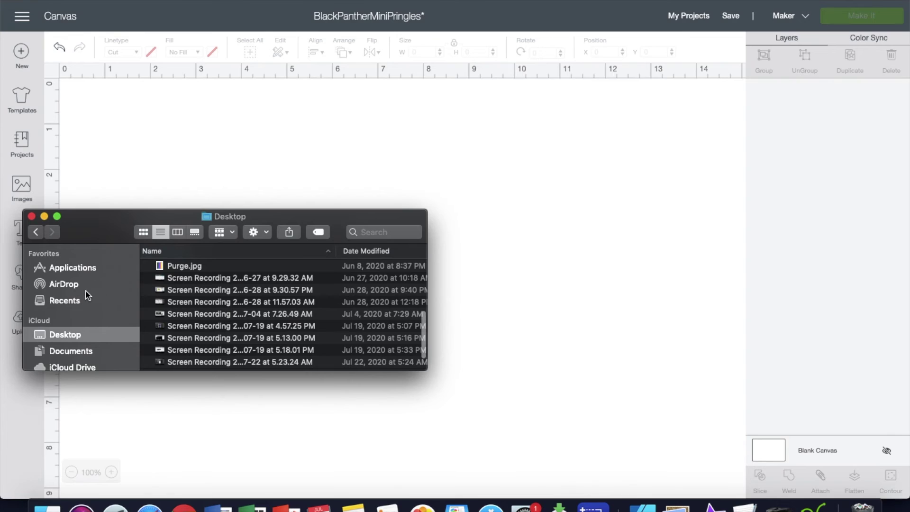
scroll(84, 290, down, 4)
click(80, 317)
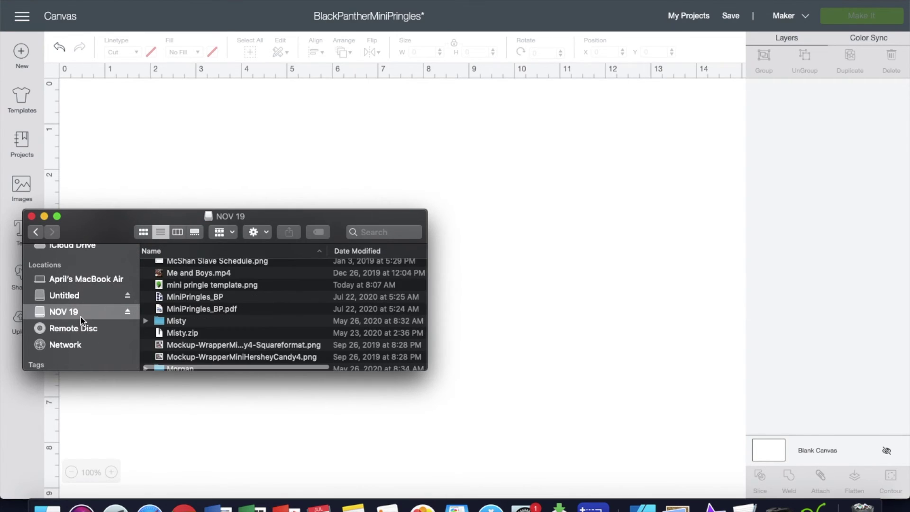
click(206, 287)
double_click(206, 286)
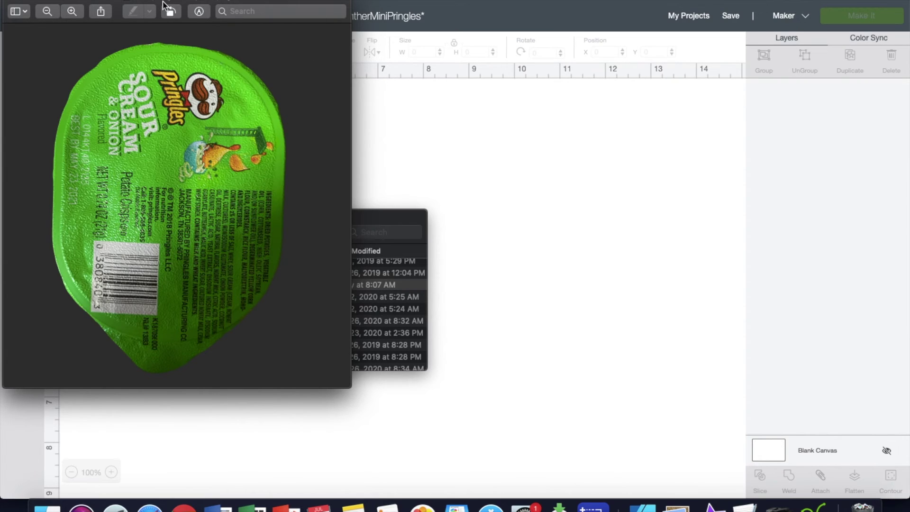
click(9, 2)
click(34, 213)
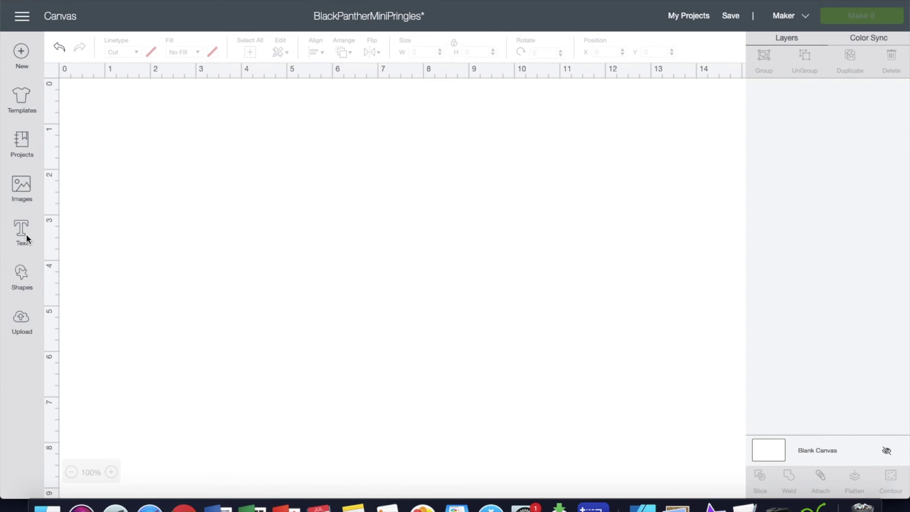
Start a new image upload and load "mini pringle template.png" from the NOV 19 drive.
click(24, 316)
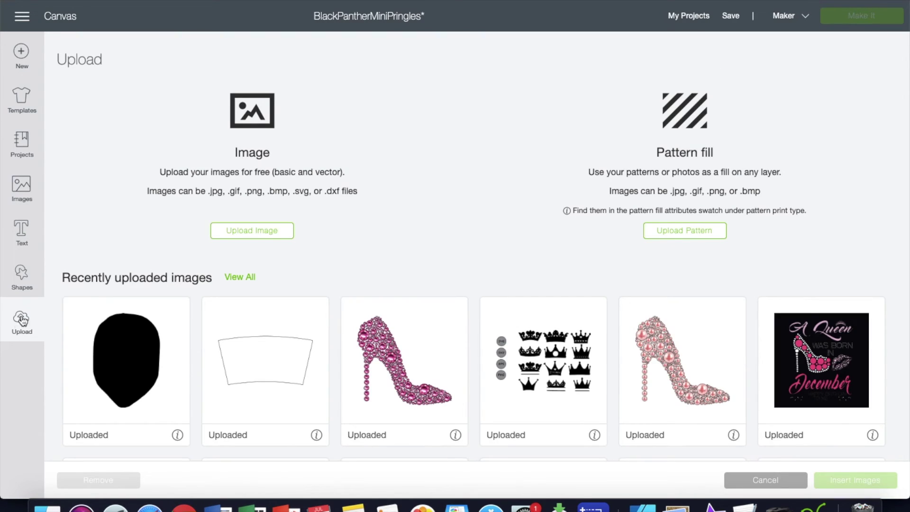
click(255, 230)
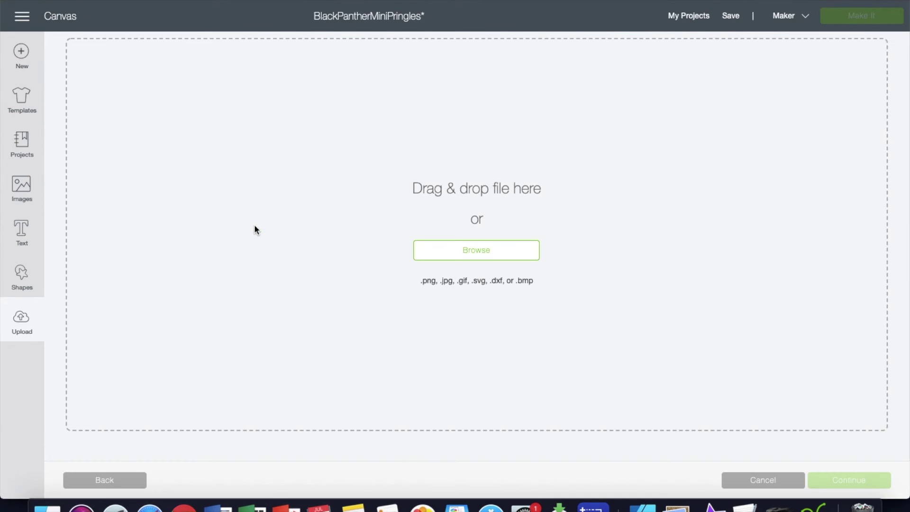
click(468, 259)
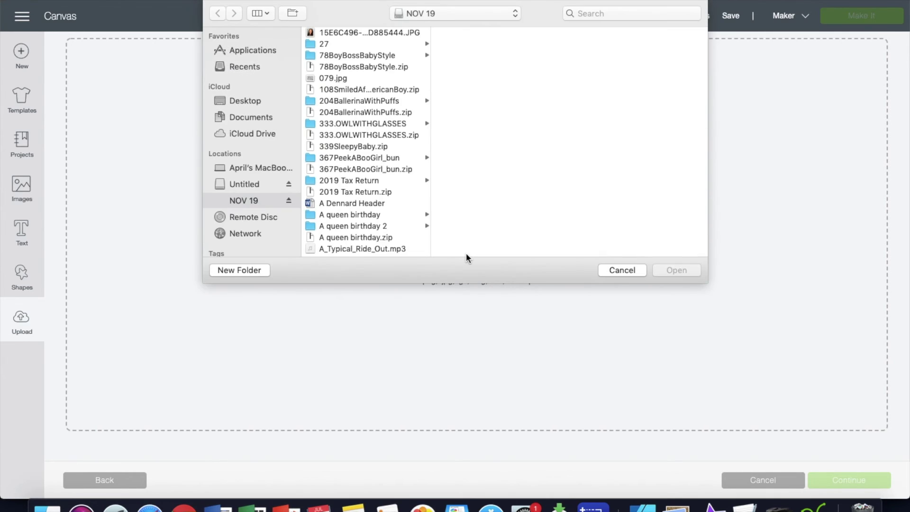
scroll(382, 159, down, 5)
scroll(382, 158, down, 10)
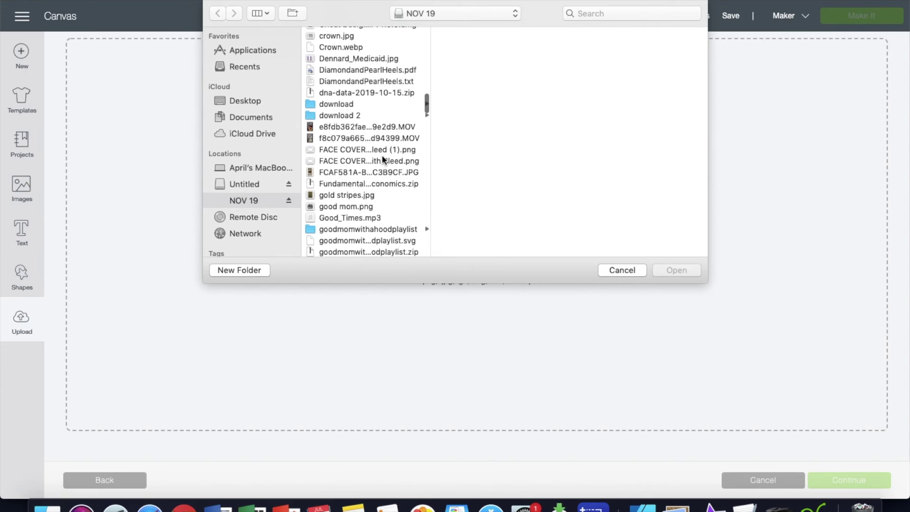
scroll(382, 157, down, 5)
scroll(383, 159, down, 10)
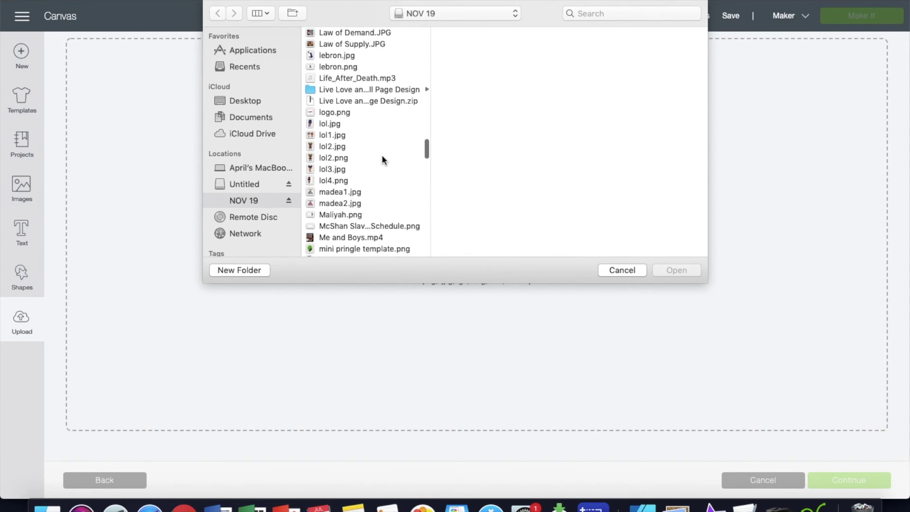
scroll(382, 160, down, 5)
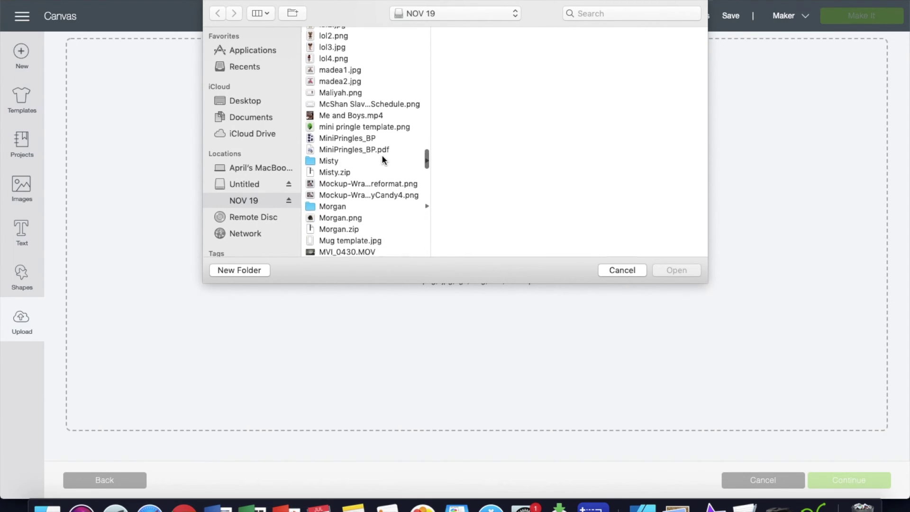
click(390, 126)
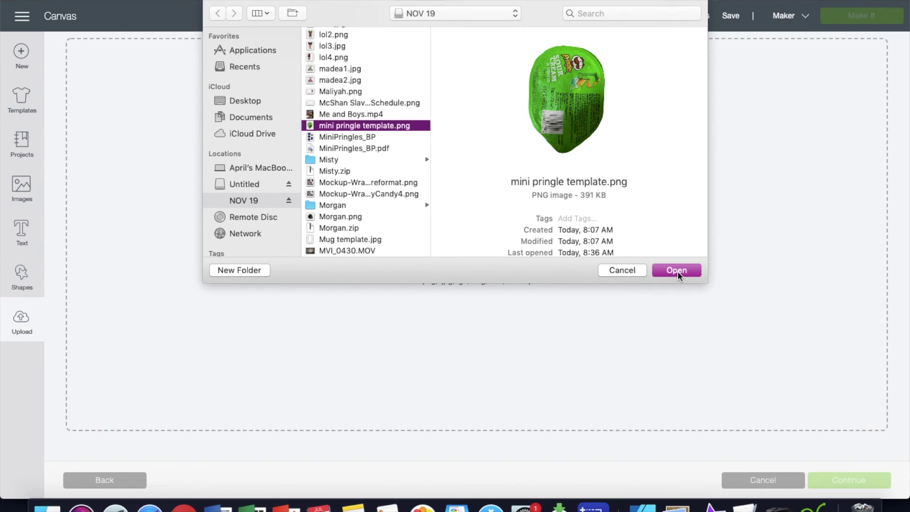
click(678, 271)
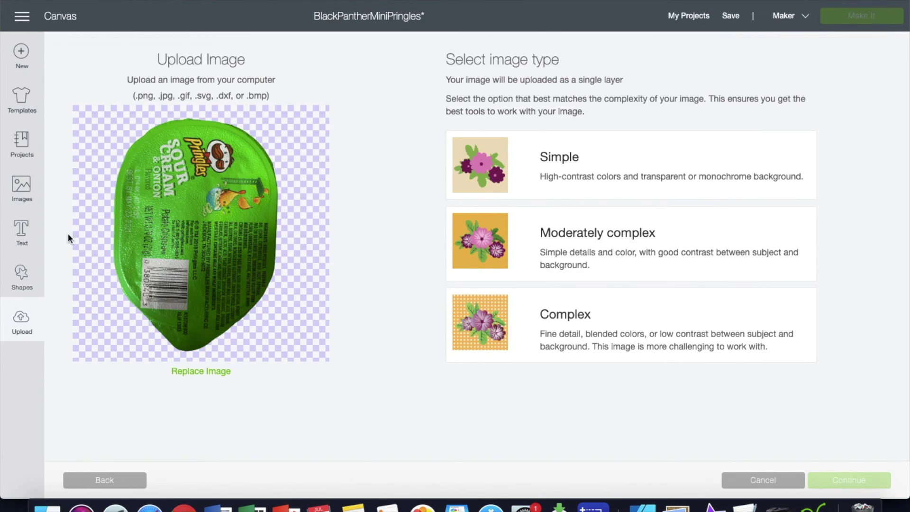
Set the uploaded picture's type to Complex, keep its background as is, choose the Cut image version, and cancel the upload.
click(586, 330)
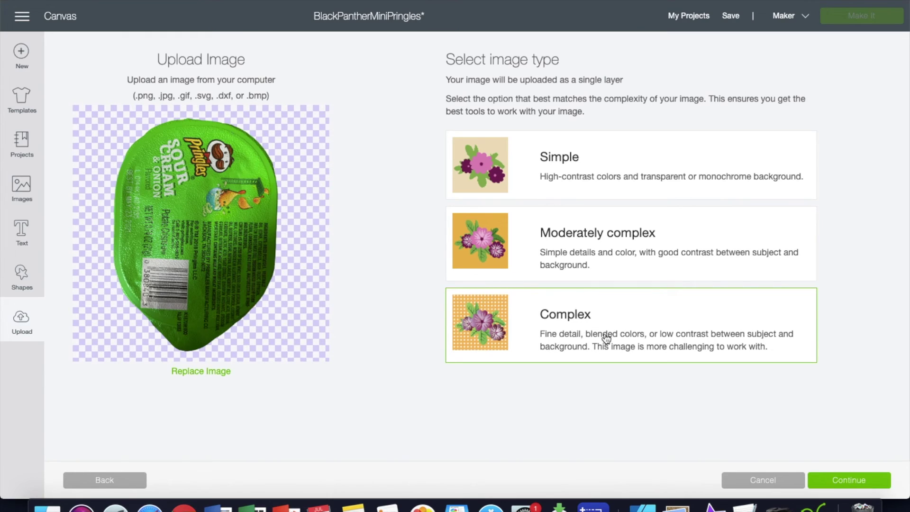
click(843, 481)
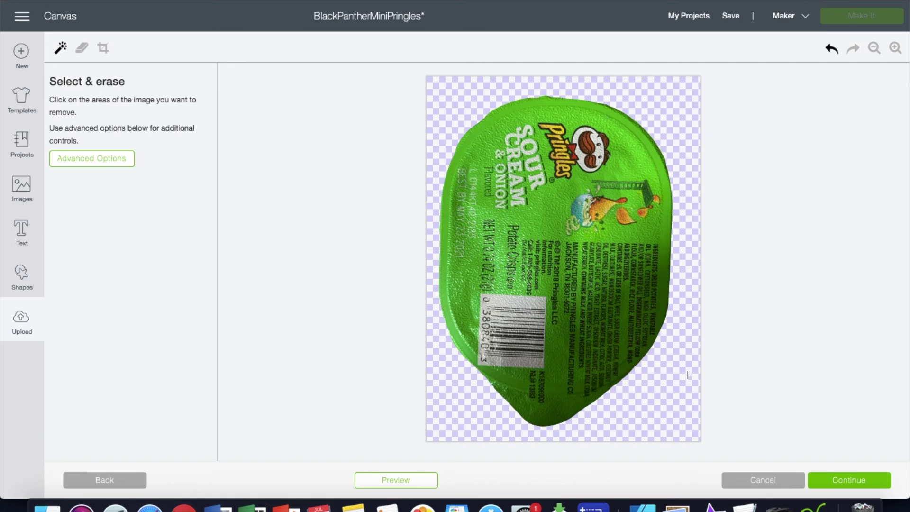
click(846, 481)
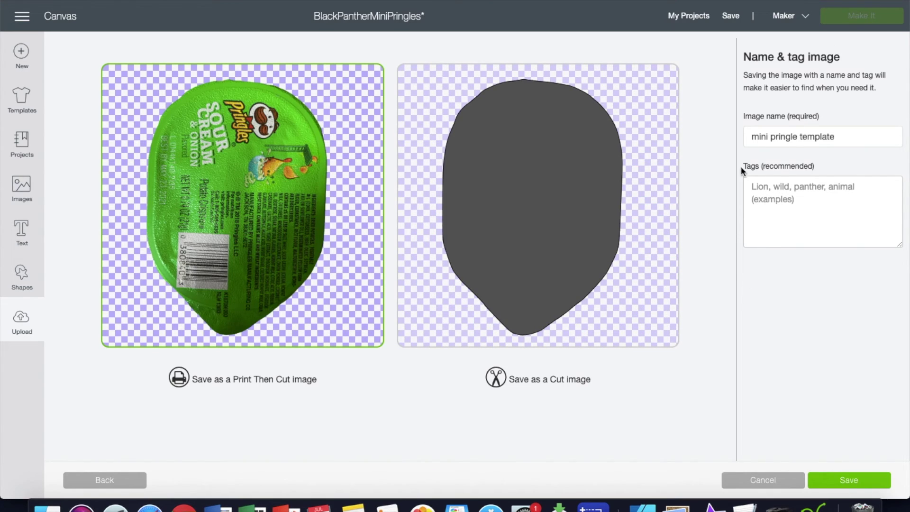
click(462, 190)
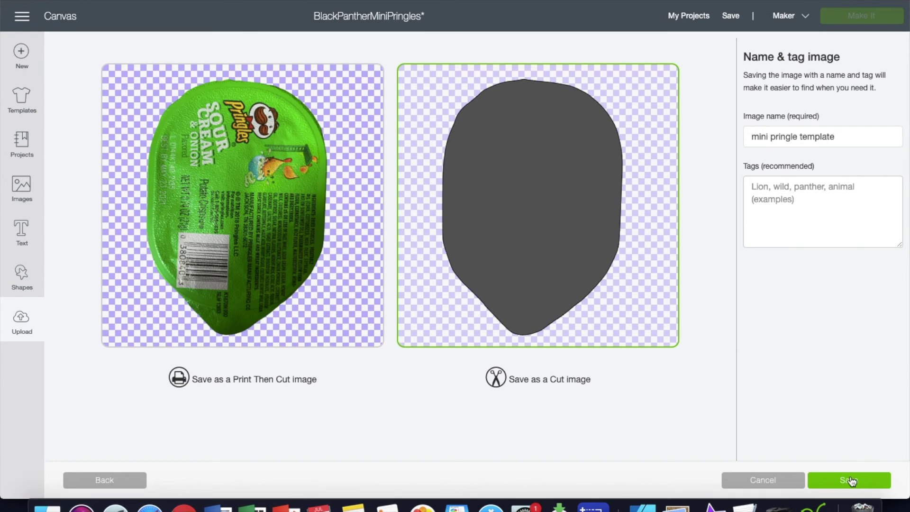
click(776, 481)
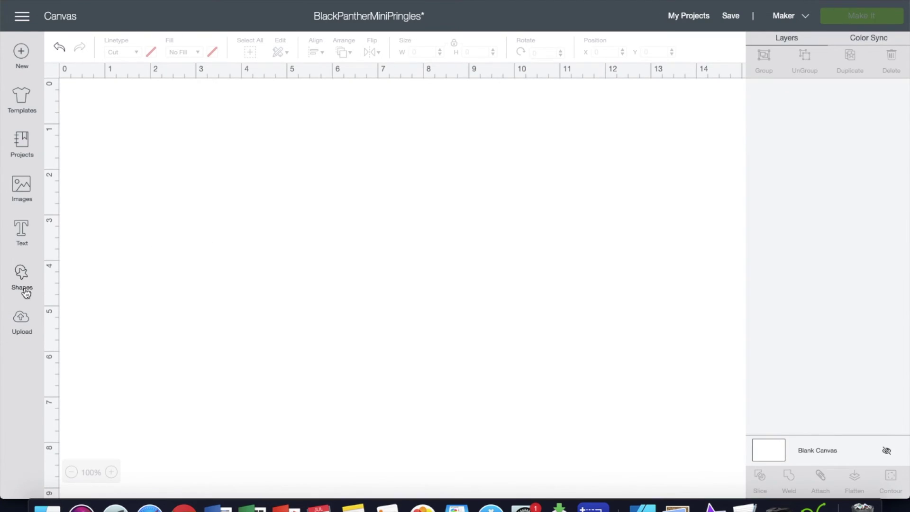
Insert the previously uploaded black mini Pringles lid shape onto the canvas.
click(22, 318)
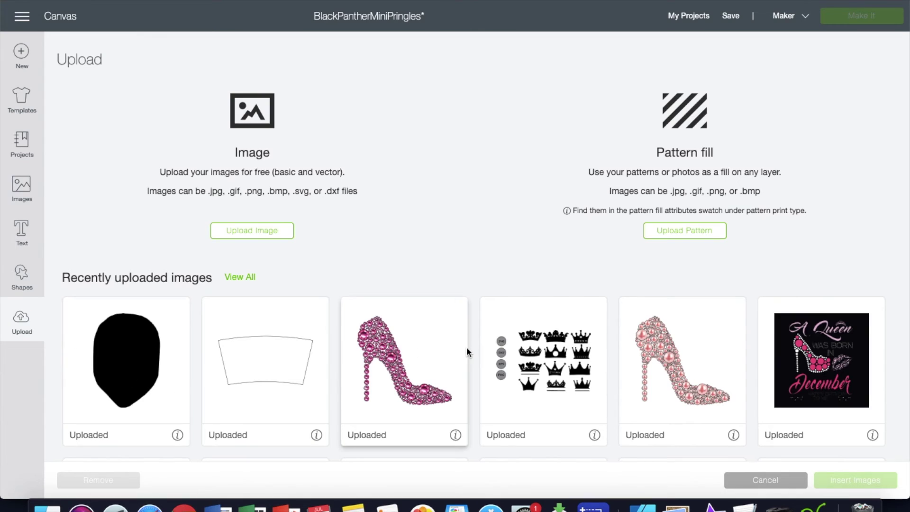
click(116, 343)
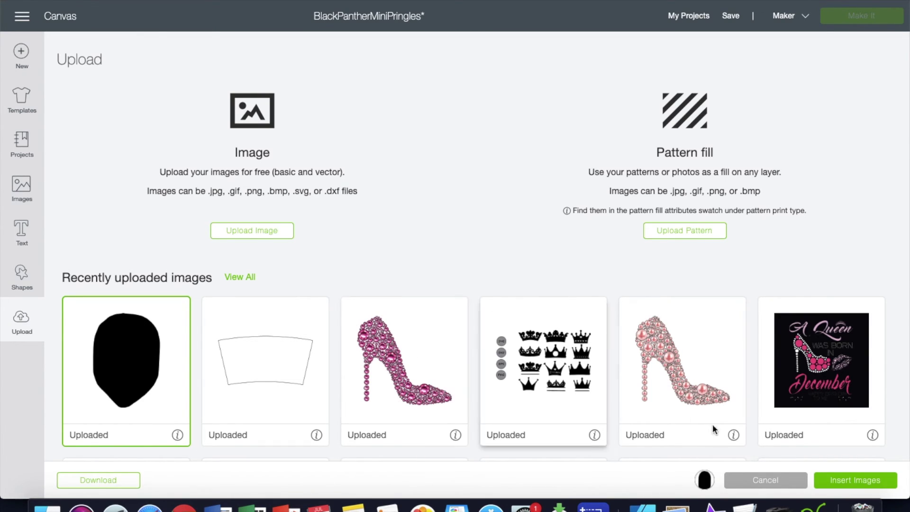
click(858, 481)
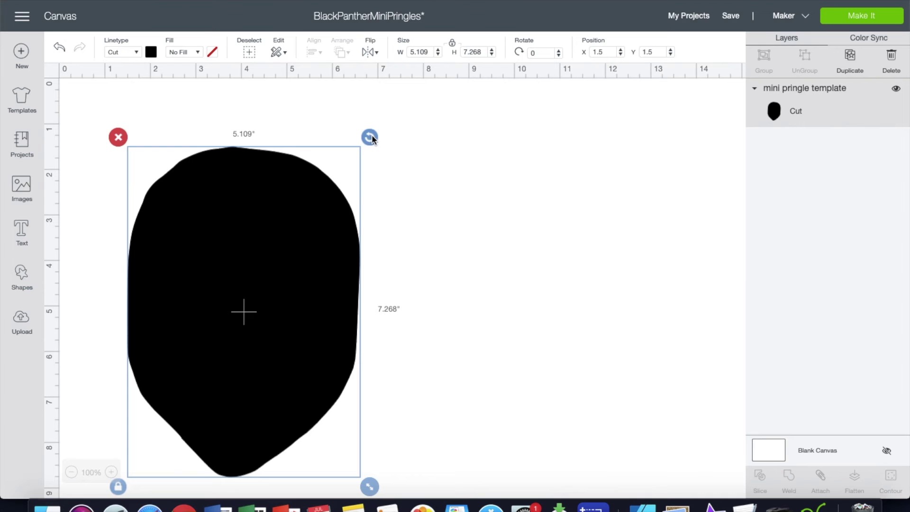
Show the canvas gridlines, reposition the lid shape, and rotate it to about 268.41° so its tip points right.
click(54, 67)
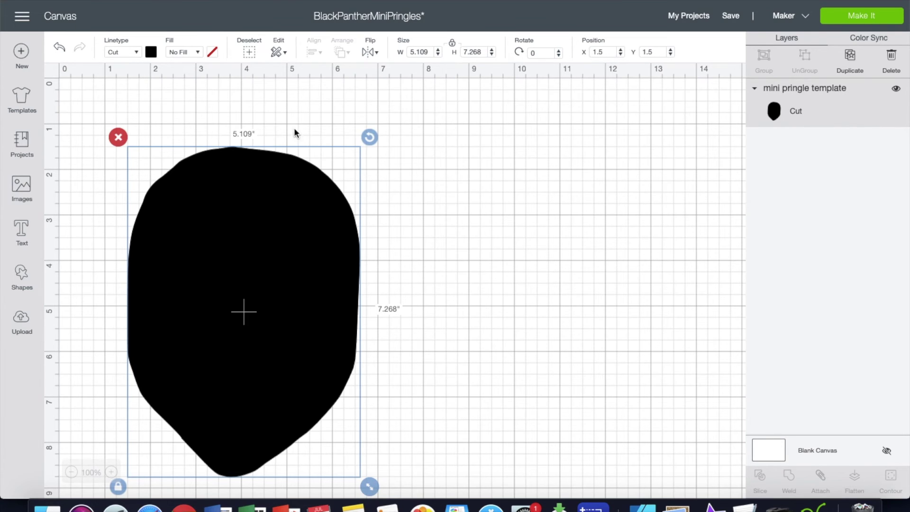
drag(322, 210, 412, 209)
drag(458, 138, 115, 146)
drag(462, 139, 208, 185)
drag(224, 179, 248, 199)
click(298, 269)
drag(299, 269, 303, 248)
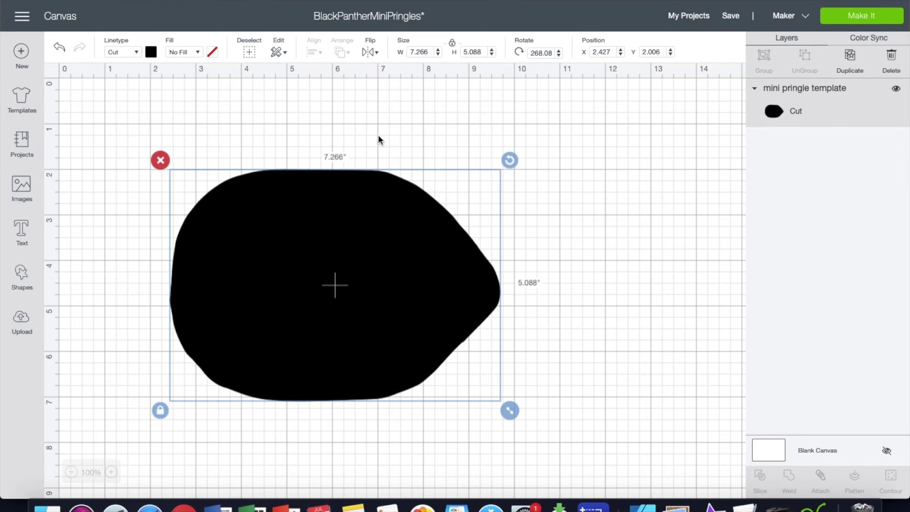
drag(510, 161, 511, 162)
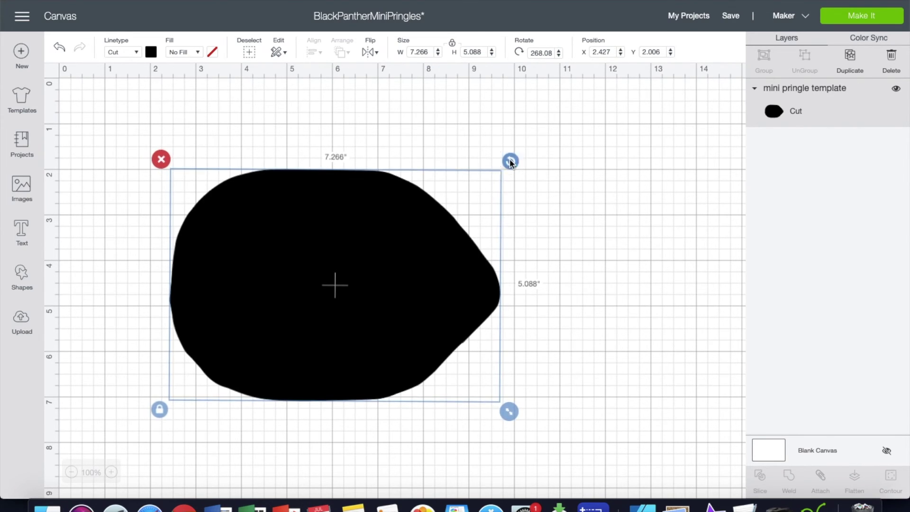
Deselect the lid shape, hide the canvas gridlines, and select the shape again.
click(586, 168)
click(52, 80)
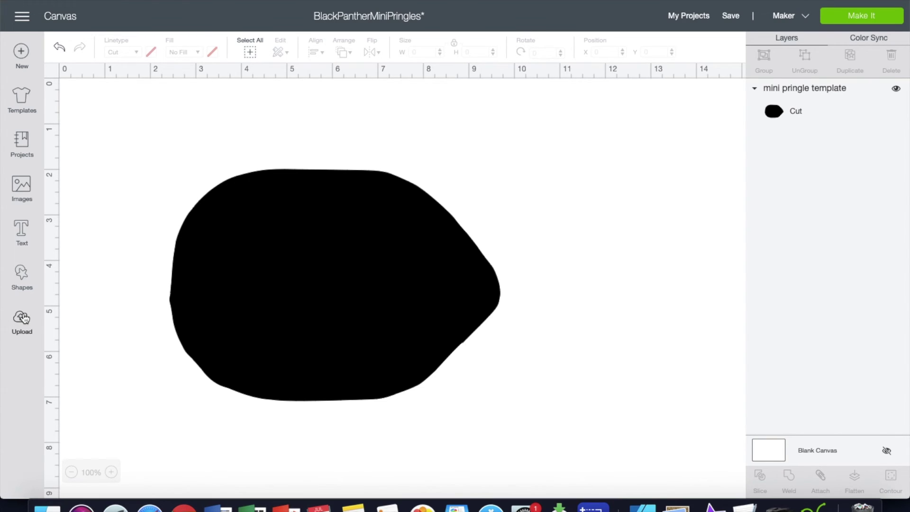
click(205, 290)
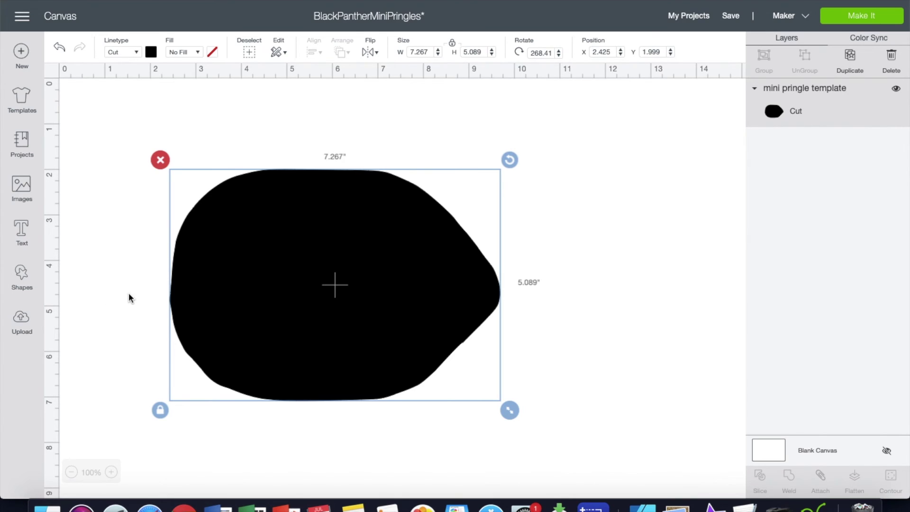
Insert the previously uploaded wide Black Panther picture onto the canvas with the lid shape.
click(111, 213)
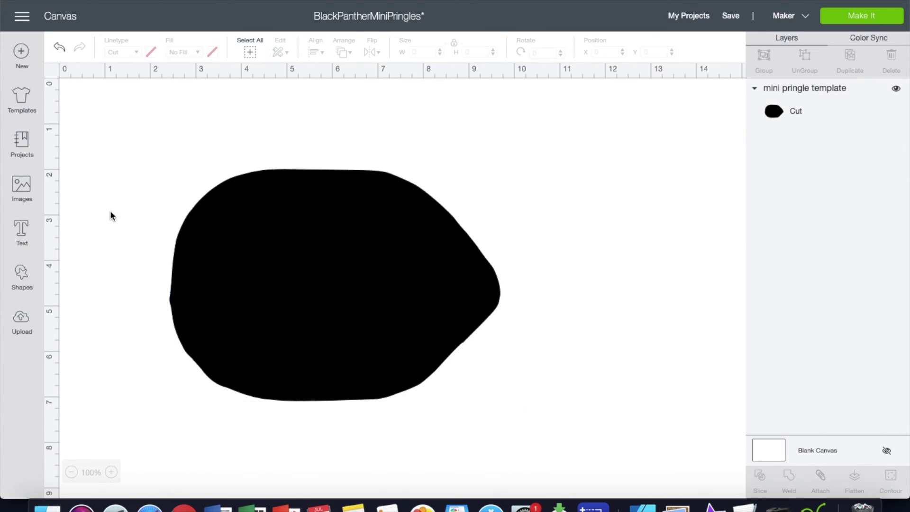
click(20, 194)
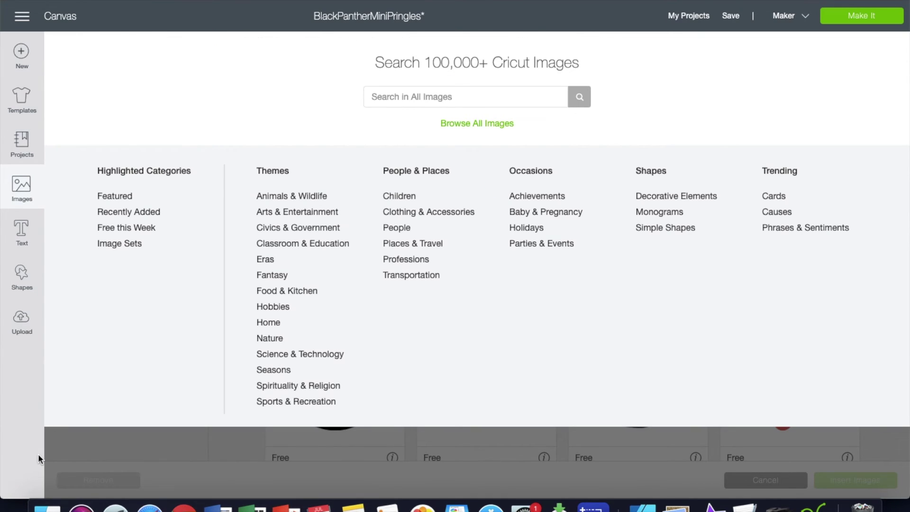
click(23, 322)
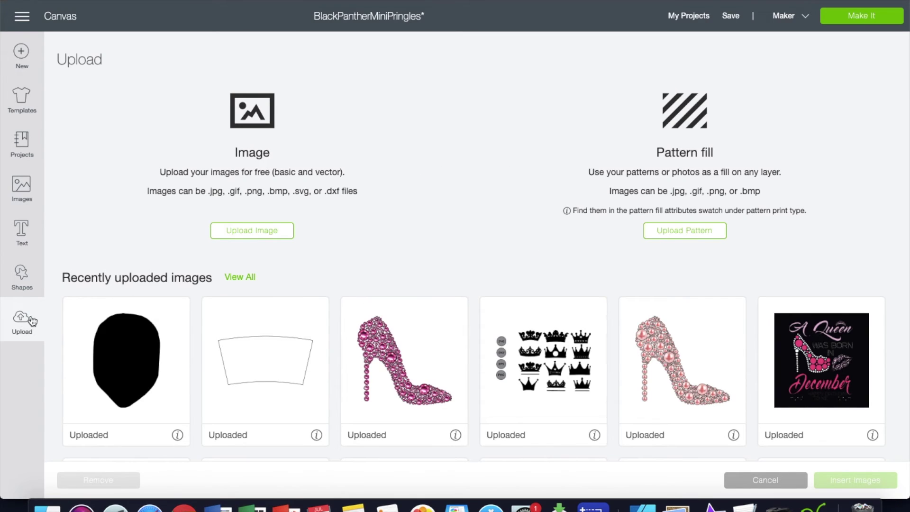
scroll(277, 405, down, 3)
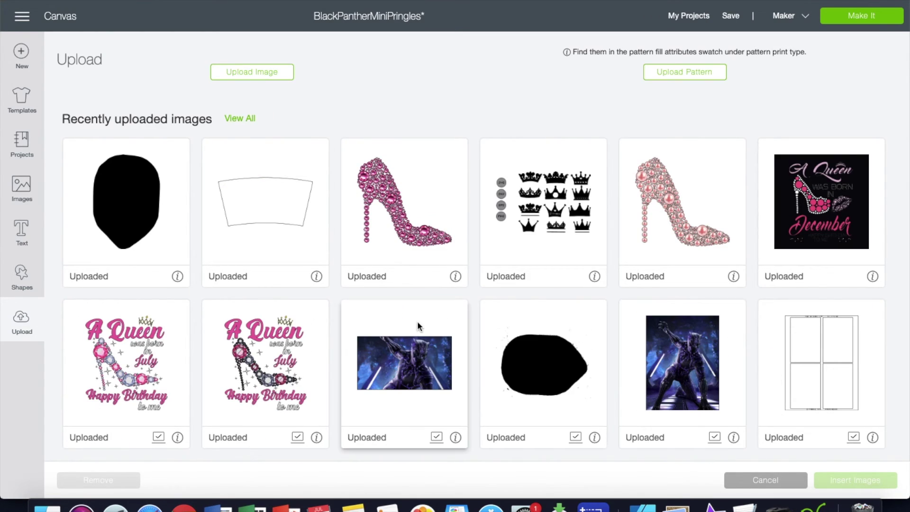
click(410, 350)
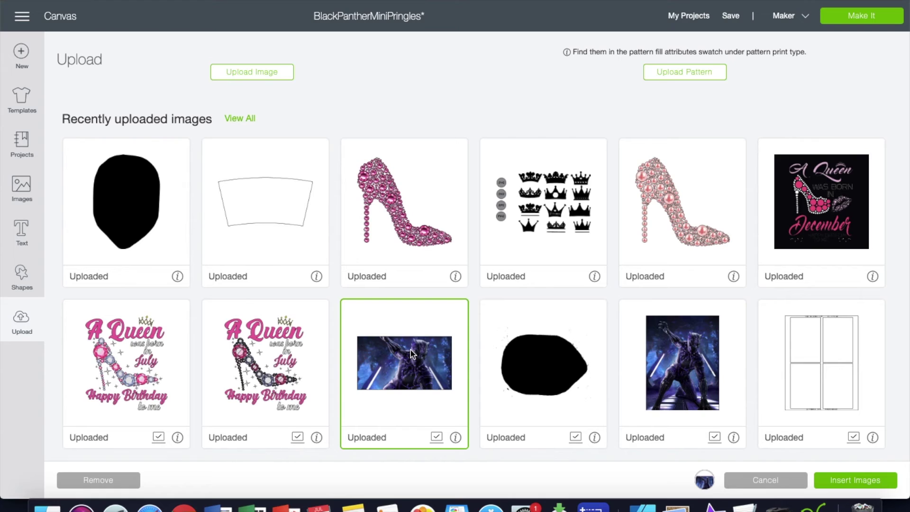
click(870, 481)
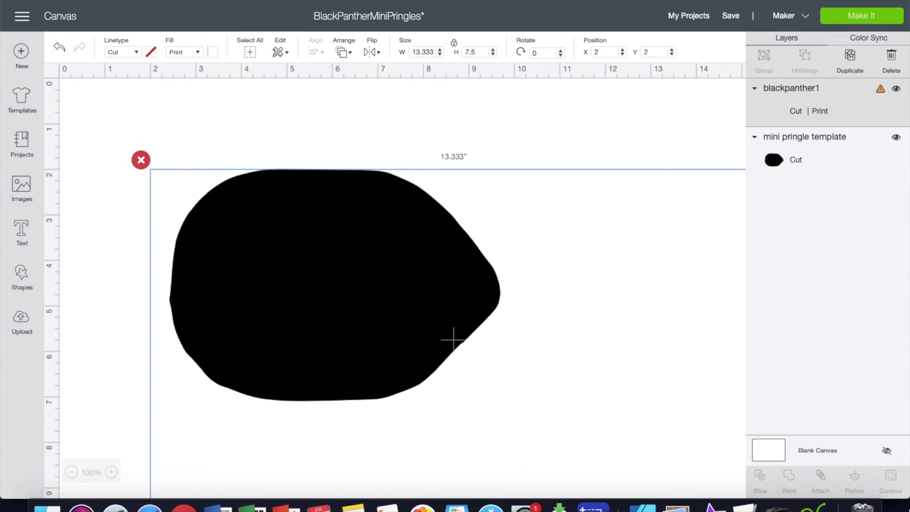
Scale the Black Panther picture down to about 9.417 by 5.297 inches and position it over the lid shape.
scroll(646, 367, down, 5)
scroll(648, 367, right, 3)
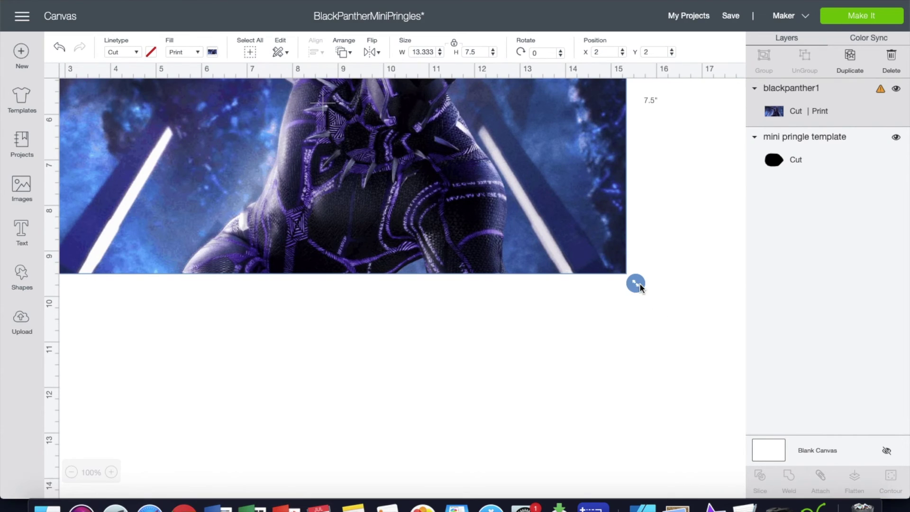
drag(637, 285, 276, 185)
scroll(276, 185, up, 4)
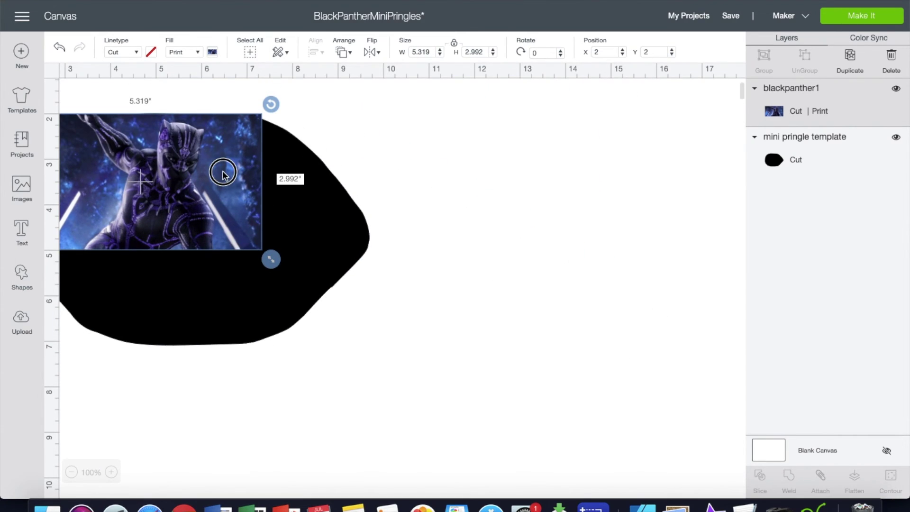
scroll(416, 184, left, 3)
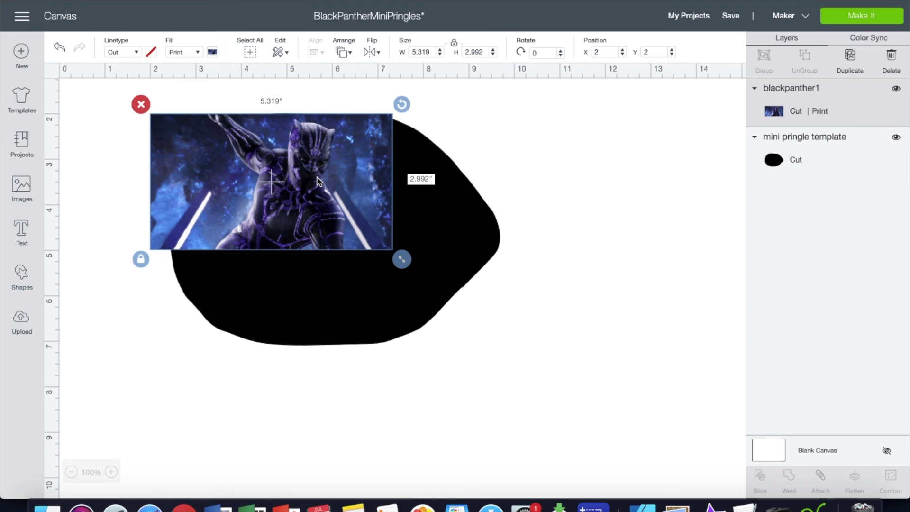
drag(402, 259, 572, 323)
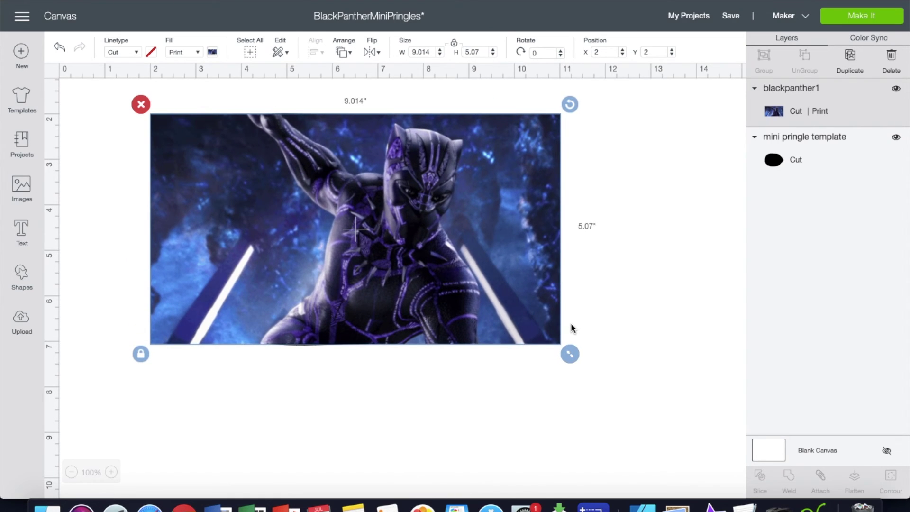
drag(467, 281, 457, 305)
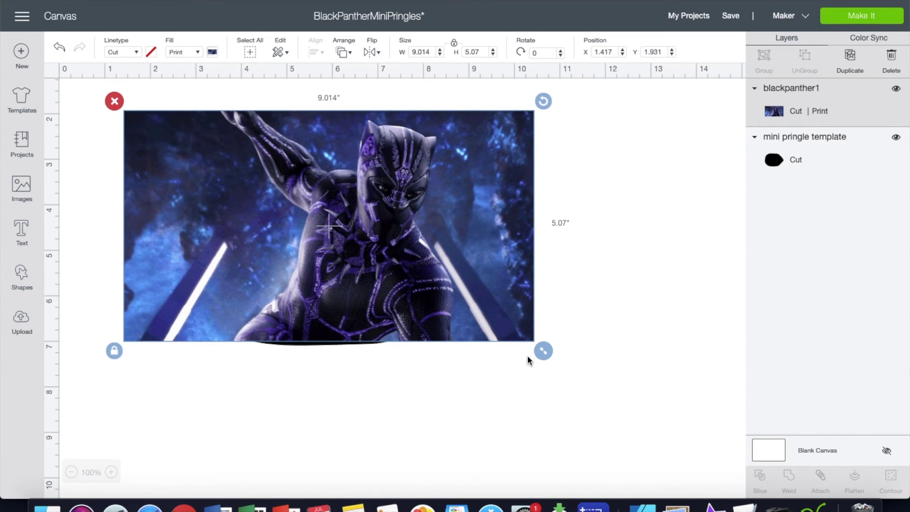
drag(542, 350, 562, 361)
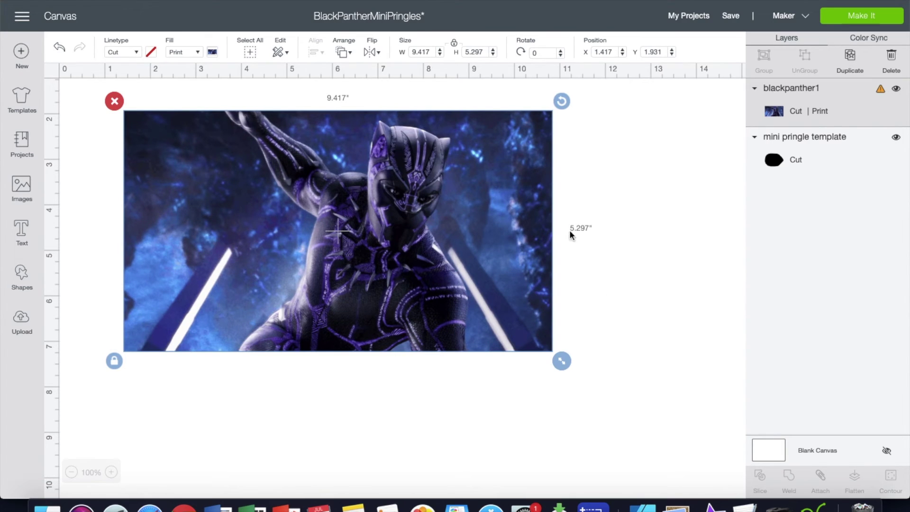
Send the Black Panther picture behind the lid shape, then fit it around the shape at about 8.931 inches wide.
right_click(521, 209)
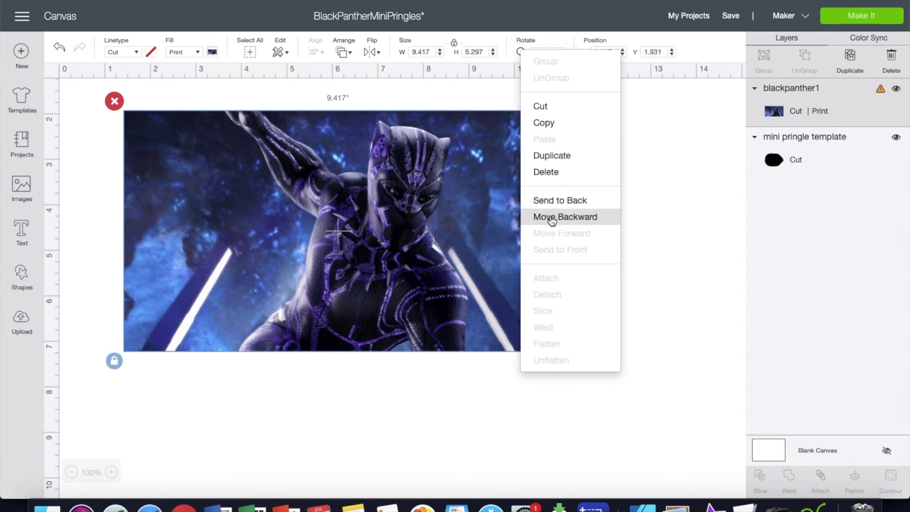
click(557, 203)
drag(340, 227, 388, 230)
mouse_move(559, 362)
mouse_down()
mouse_move(539, 342)
mouse_move(549, 354)
mouse_up()
click(185, 243)
mouse_move(174, 257)
mouse_down()
mouse_move(193, 250)
mouse_move(185, 258)
mouse_up()
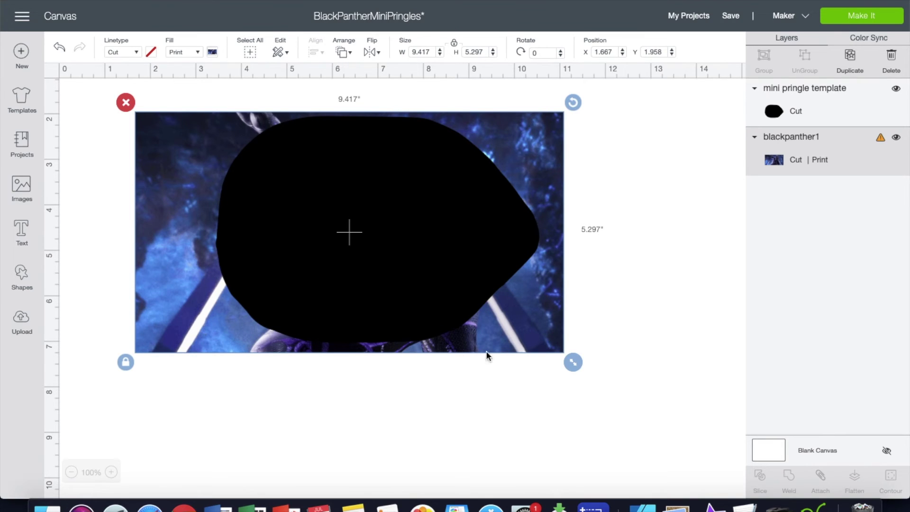
drag(574, 364, 551, 351)
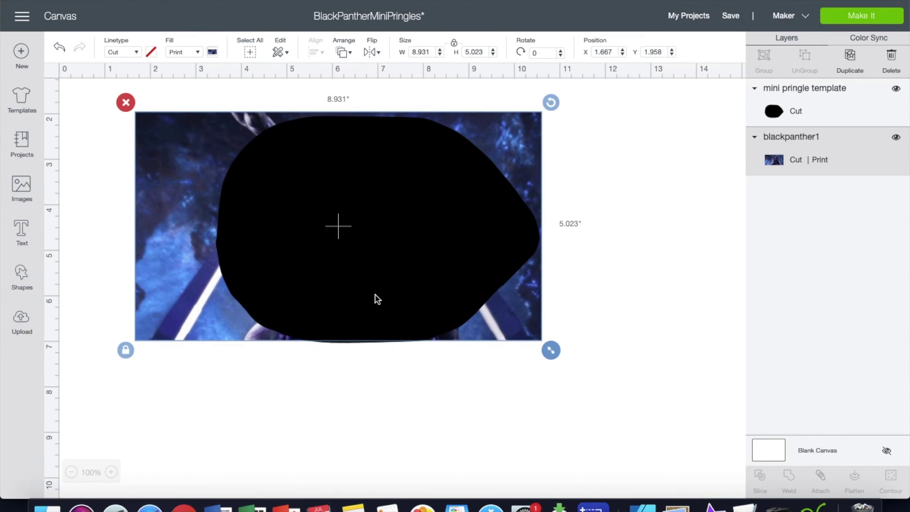
mouse_move(207, 262)
mouse_down()
mouse_move(260, 256)
mouse_move(209, 264)
mouse_up()
click(481, 423)
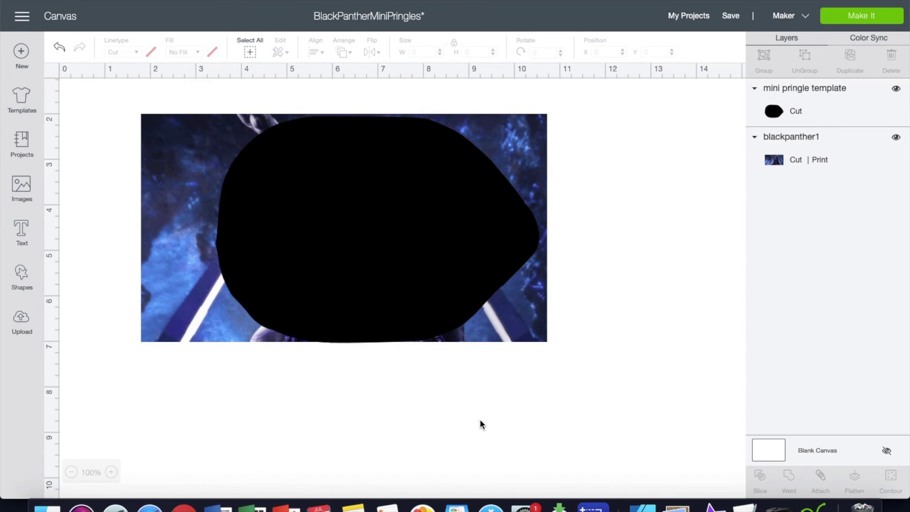
Slice the Black Panther picture with the lid shape and delete the resulting black lid piece.
drag(107, 95, 610, 381)
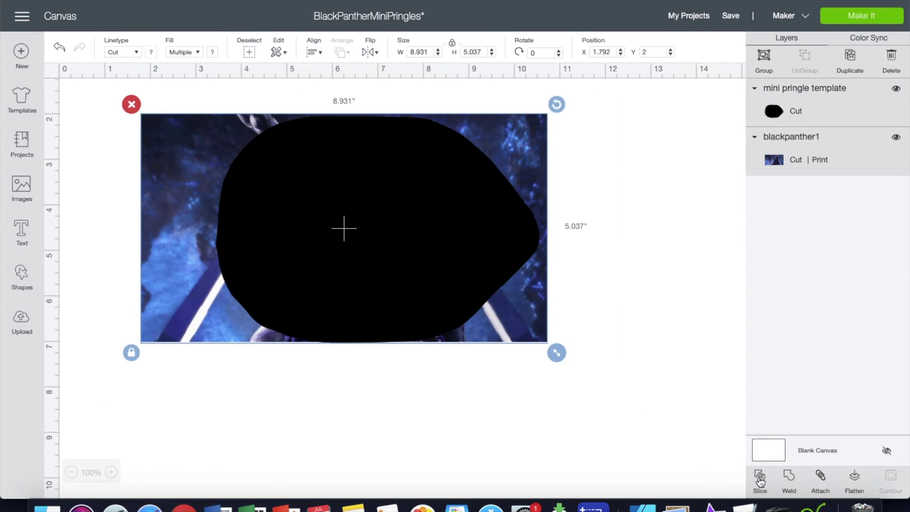
click(760, 480)
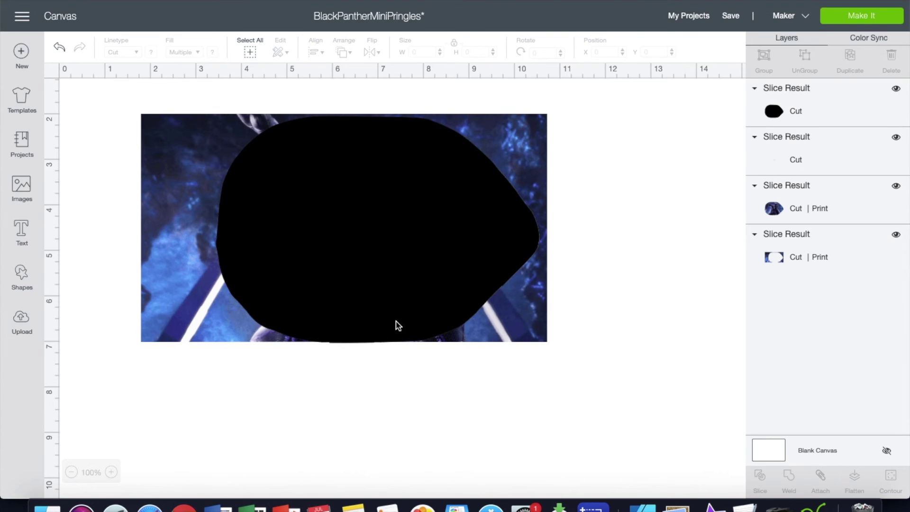
drag(384, 272, 490, 494)
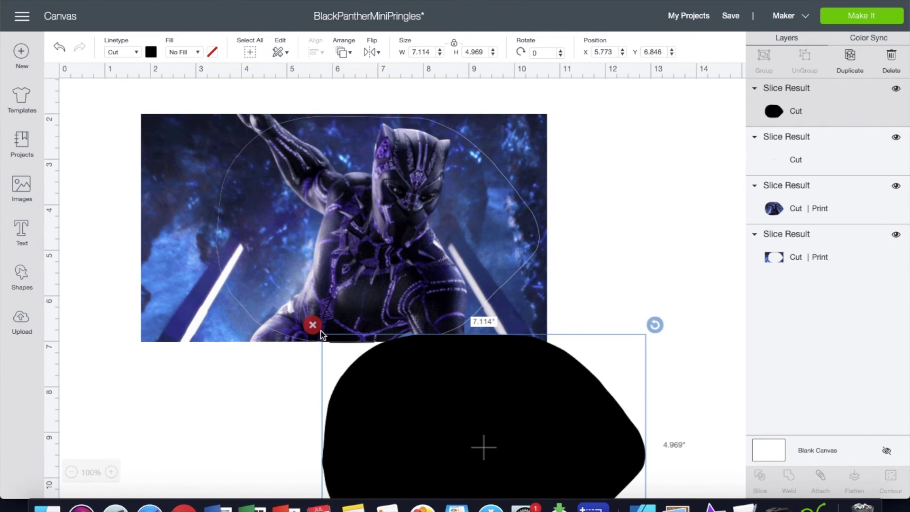
click(312, 325)
Separate the lid-shaped picture from the slice results, delete the outer frame and thin leftover sliver, and move the picture toward the canvas centre.
drag(318, 273, 465, 359)
click(271, 199)
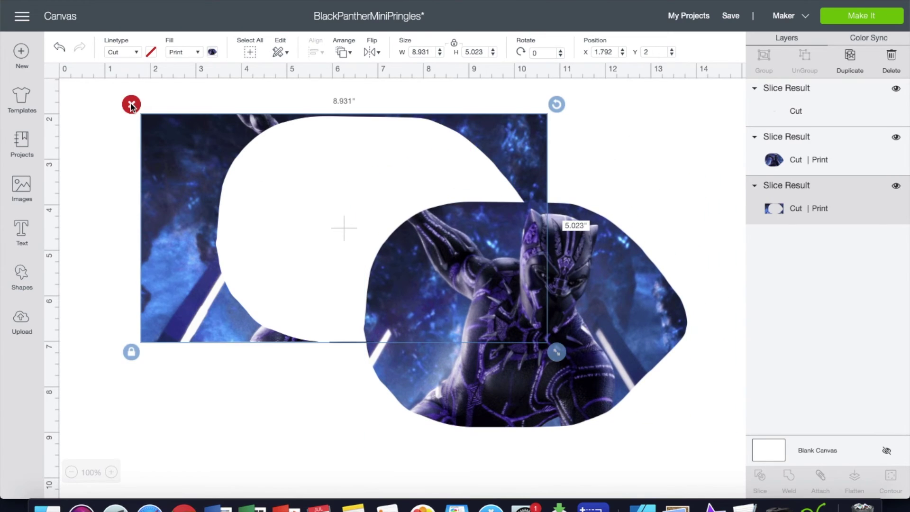
click(132, 103)
click(485, 289)
drag(486, 289, 489, 249)
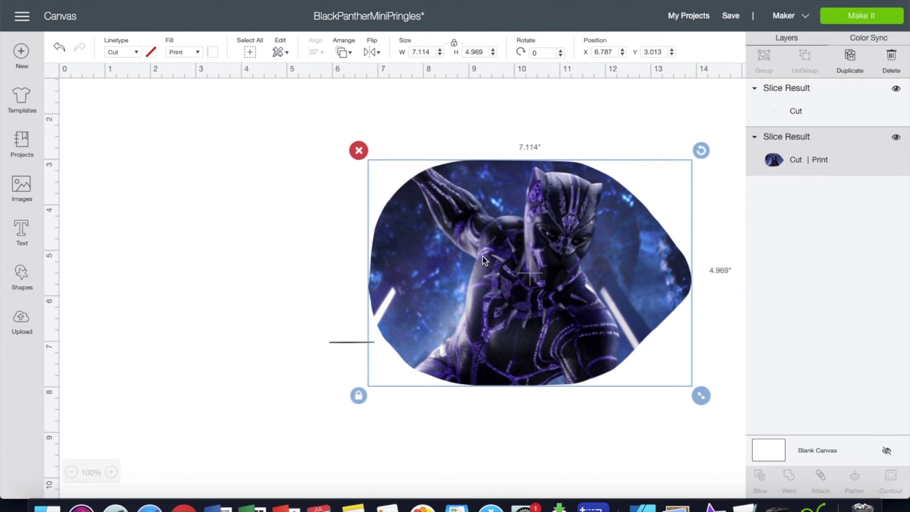
click(345, 343)
click(317, 332)
drag(480, 298, 345, 293)
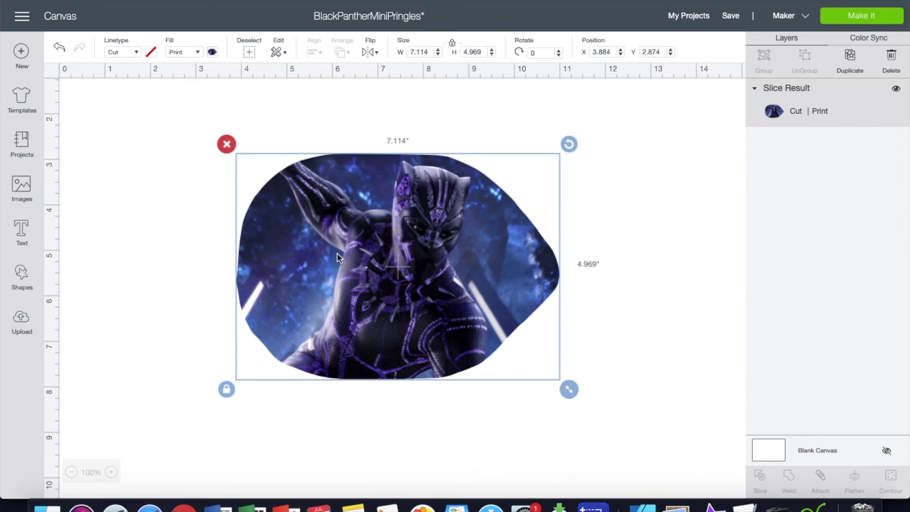
scroll(338, 253, right, 1)
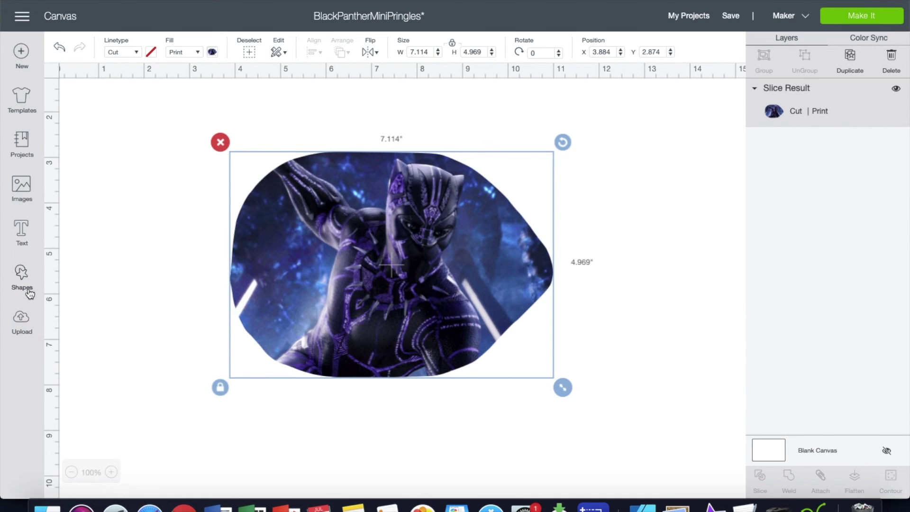
Add the text "Happy Birthday" in the BlackPanther font.
click(27, 230)
text(H)
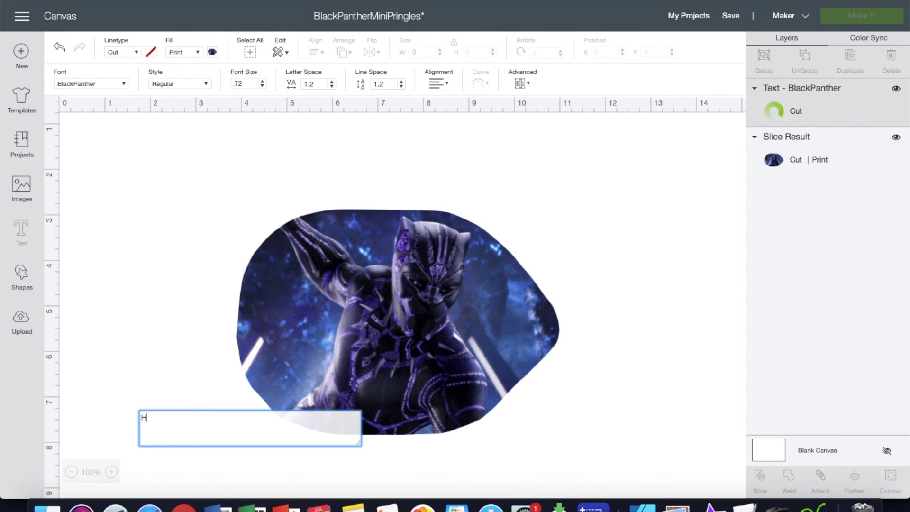
text(appy Bither)
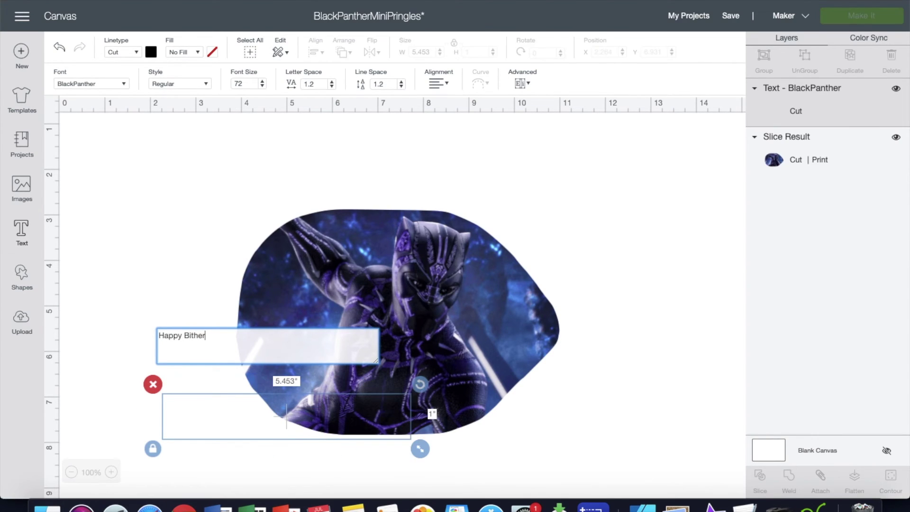
key(BackSpace)
key(BackSpace)
key(BackSpace)
key(BackSpace)
text(rthday)
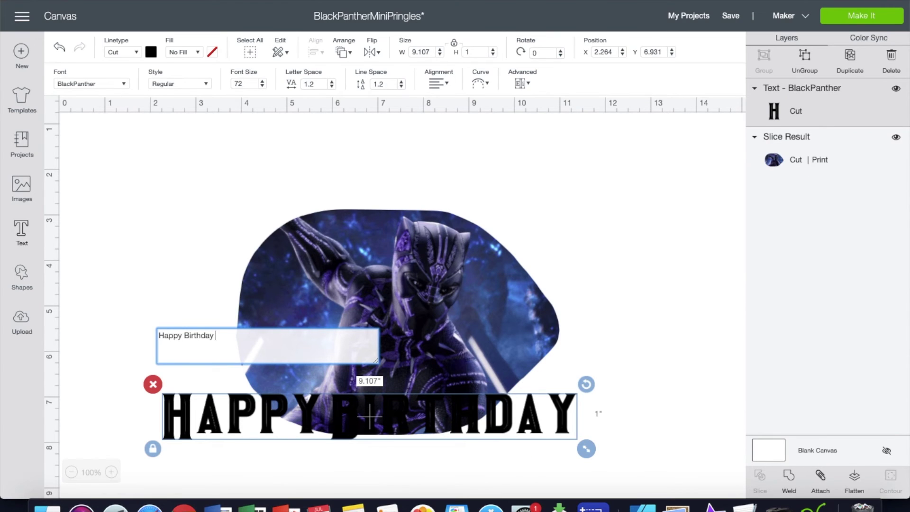
Shrink the Happy Birthday text to about 5.552 inches wide, placed across the lower part of the lid picture, and color it white.
click(560, 429)
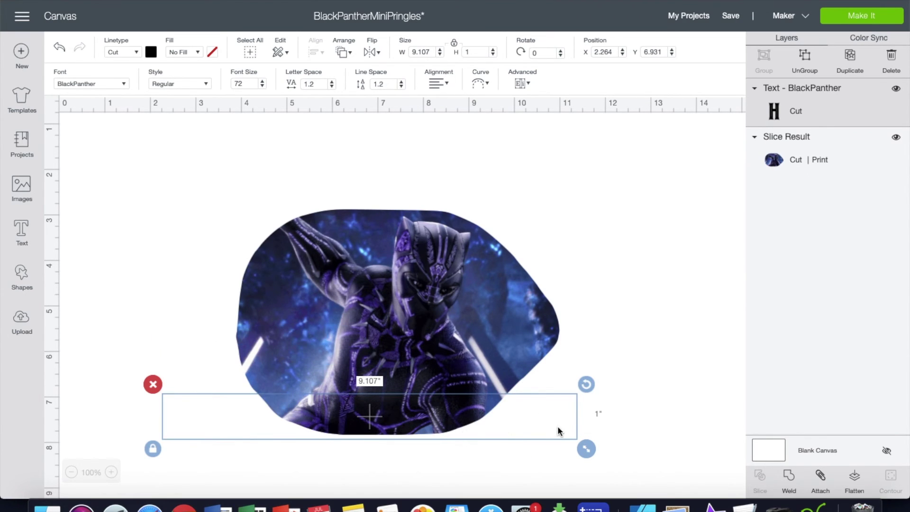
drag(587, 448, 589, 449)
drag(428, 416, 402, 412)
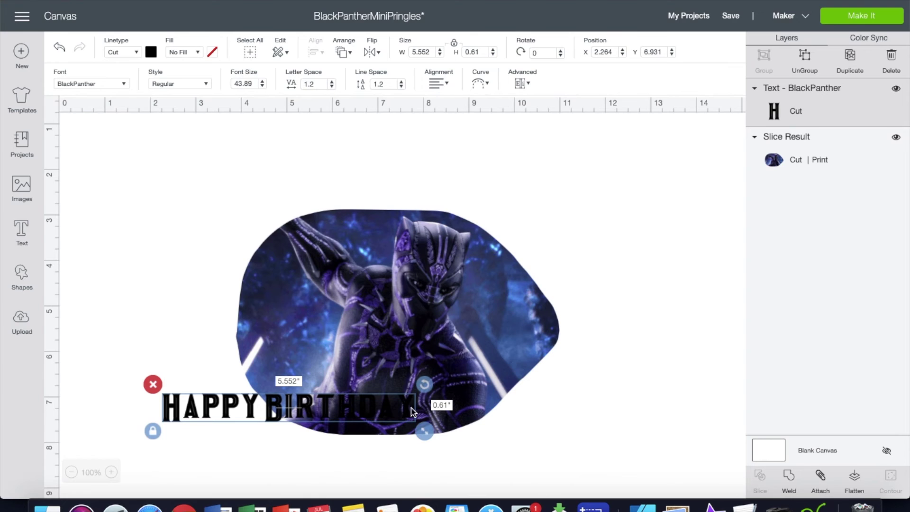
drag(348, 404, 456, 359)
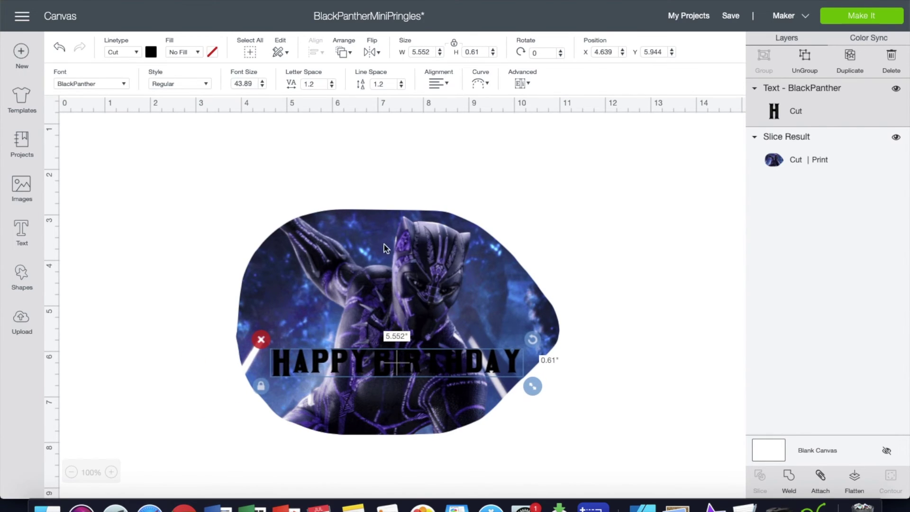
click(152, 53)
click(164, 167)
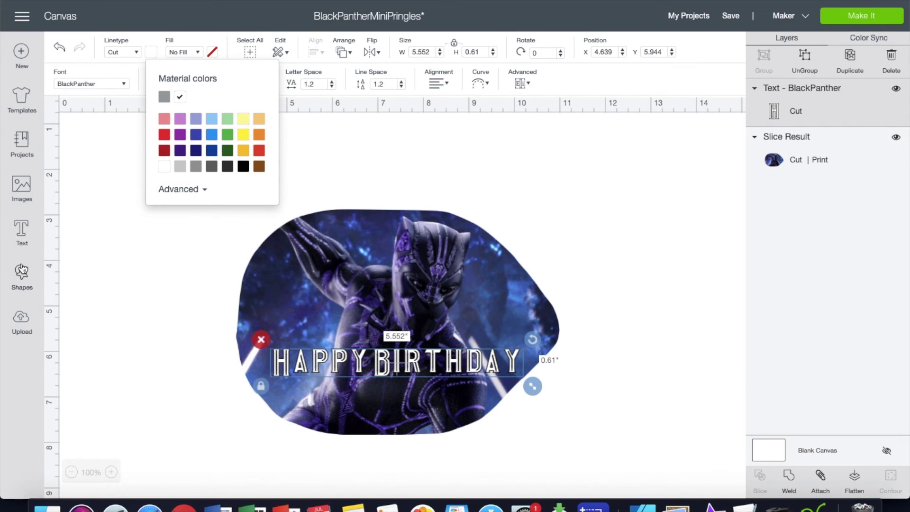
Add a separate text object reading "8" and set its font to Bodoni 72.
click(26, 241)
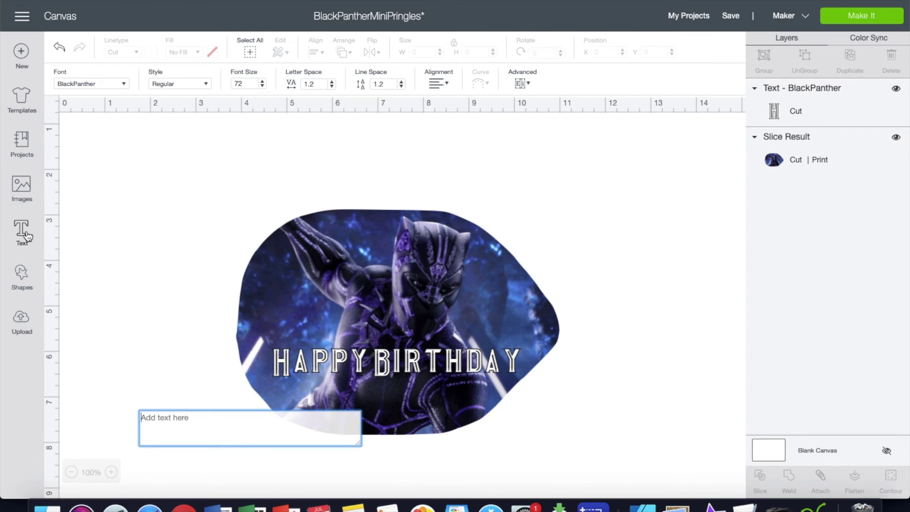
text(8)
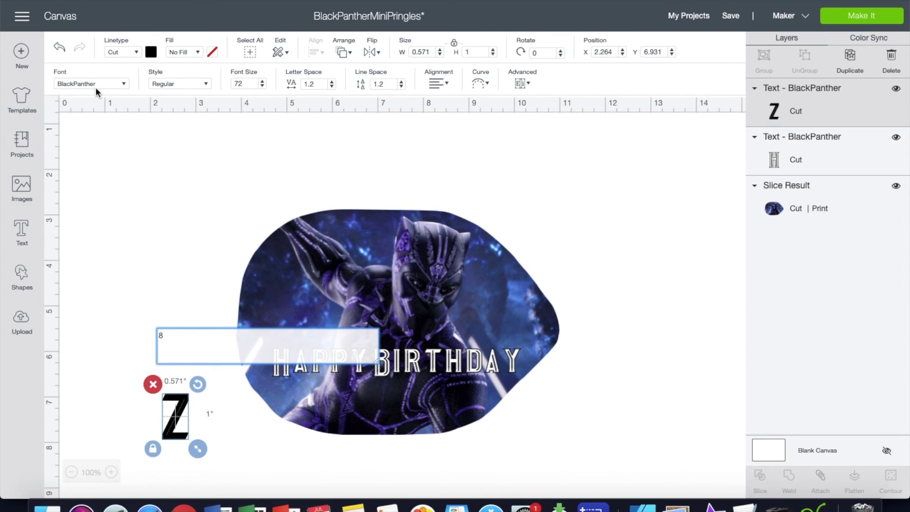
click(121, 84)
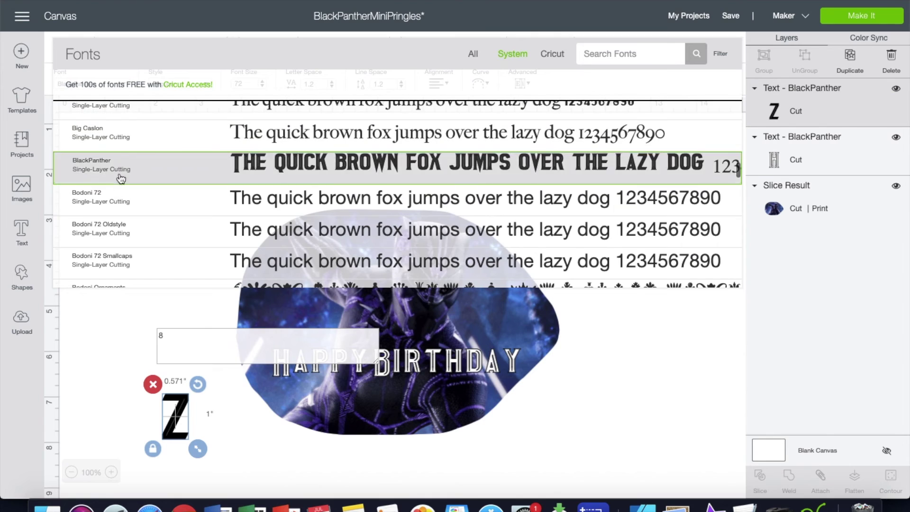
click(116, 204)
Enlarge the 8 to about 1.187 by 1.87 inches and place it just above the start of the Happy Birthday text.
mouse_move(192, 436)
mouse_down()
mouse_move(227, 441)
mouse_move(199, 443)
mouse_up()
drag(179, 397, 279, 314)
drag(310, 342, 331, 353)
drag(292, 322, 304, 328)
Bring the Happy Birthday text in front of the 8 by sending it to the front.
right_click(303, 328)
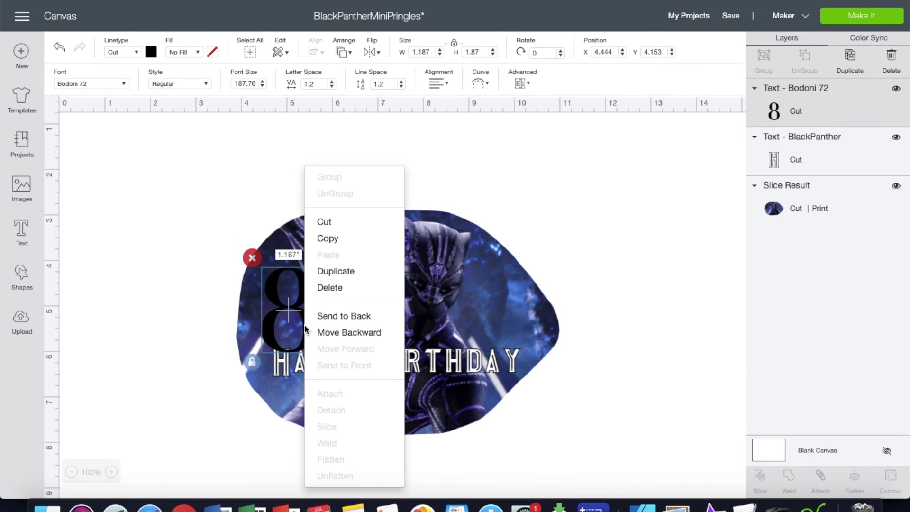
click(281, 364)
right_click(282, 366)
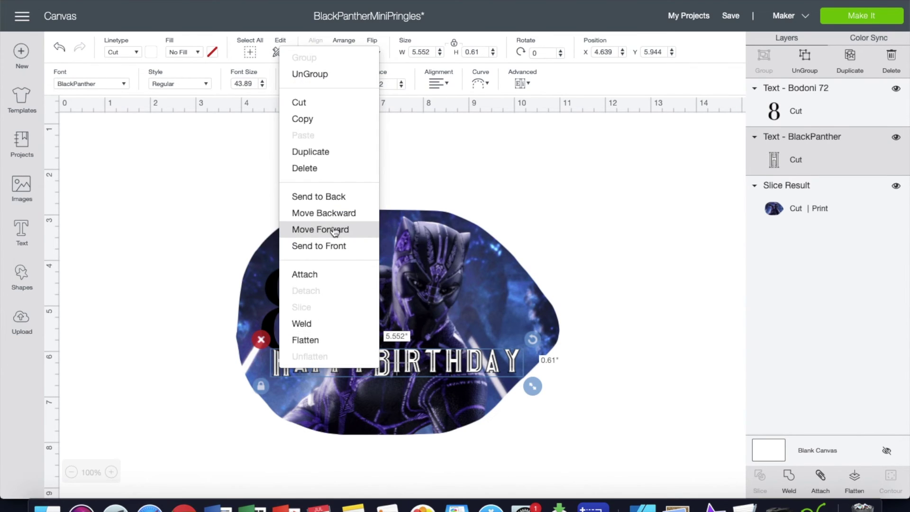
click(334, 246)
click(184, 372)
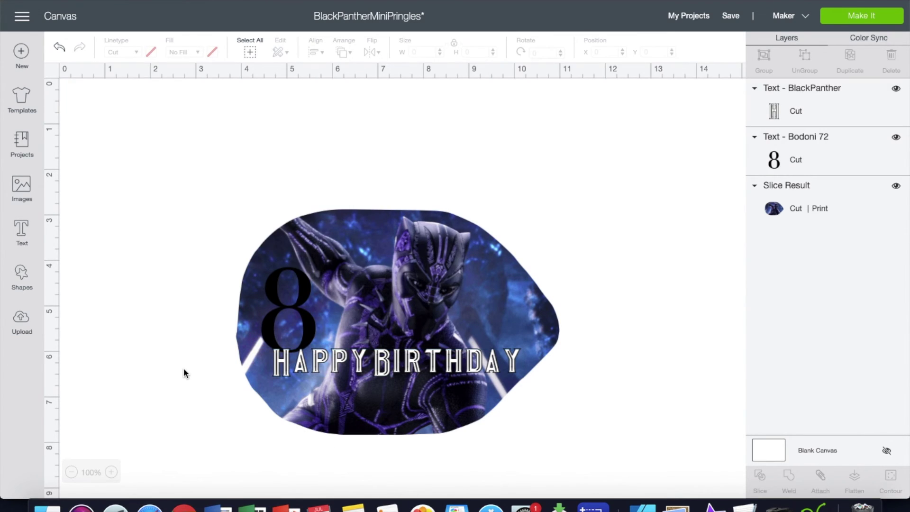
Try white as the color of the 8, and return it to black.
click(284, 309)
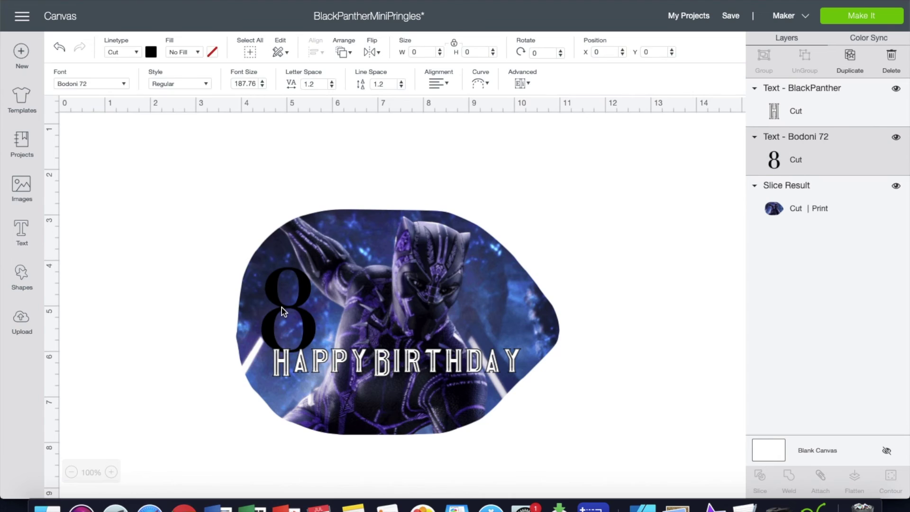
click(151, 52)
click(165, 166)
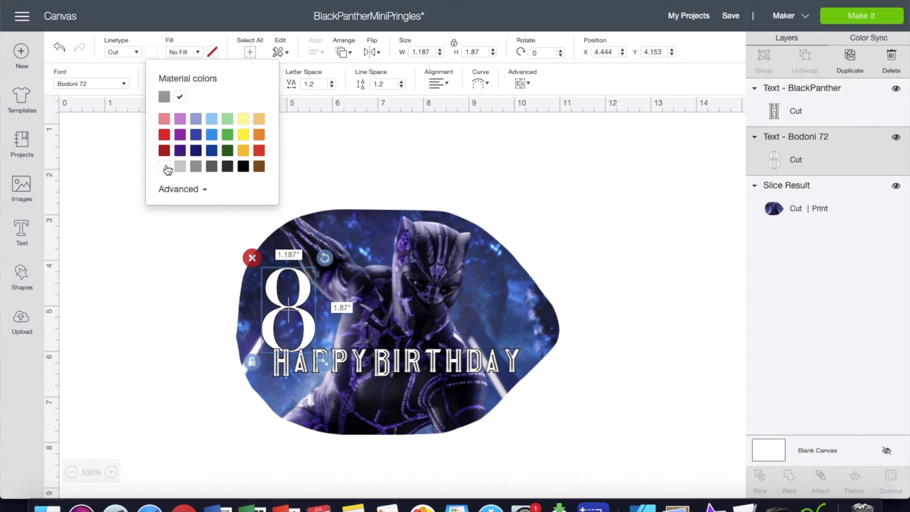
click(243, 167)
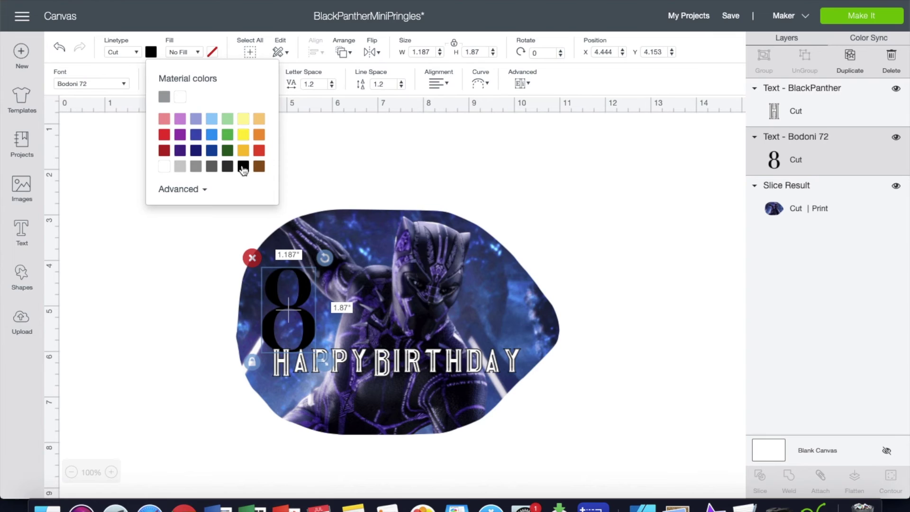
click(355, 166)
Flatten and unflatten the picture, the 8 and the Happy Birthday text, and capture a screenshot of the label artwork.
drag(244, 174, 624, 495)
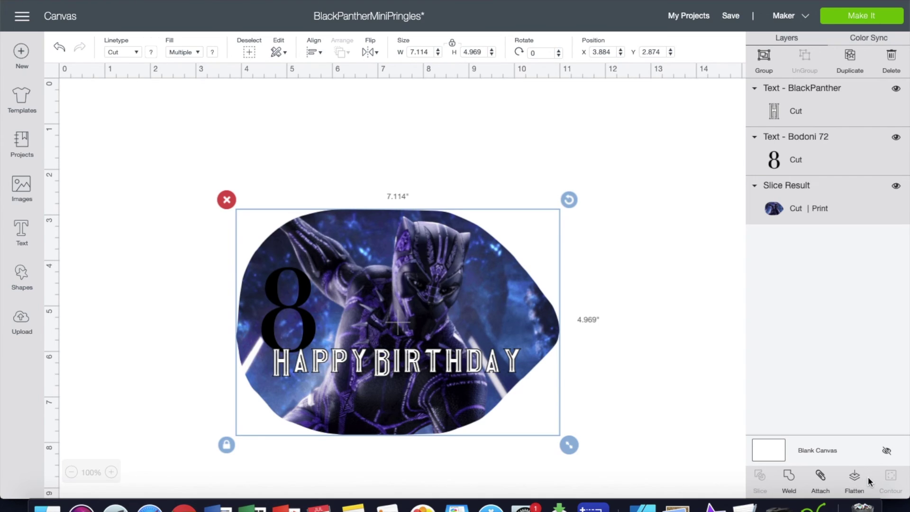
click(856, 483)
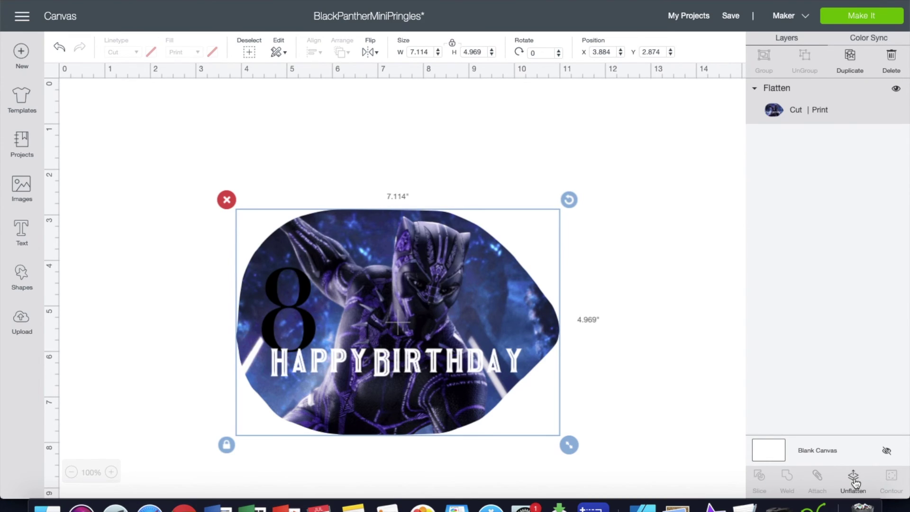
click(854, 481)
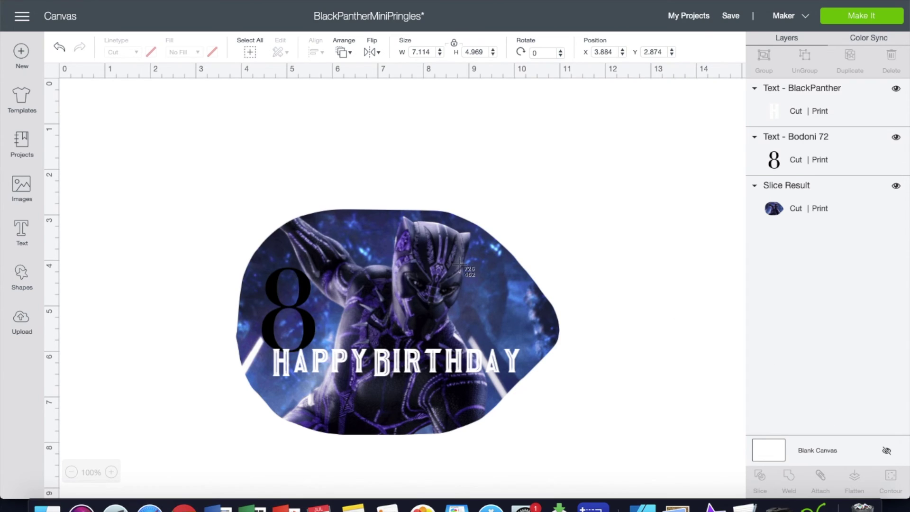
drag(202, 172, 575, 447)
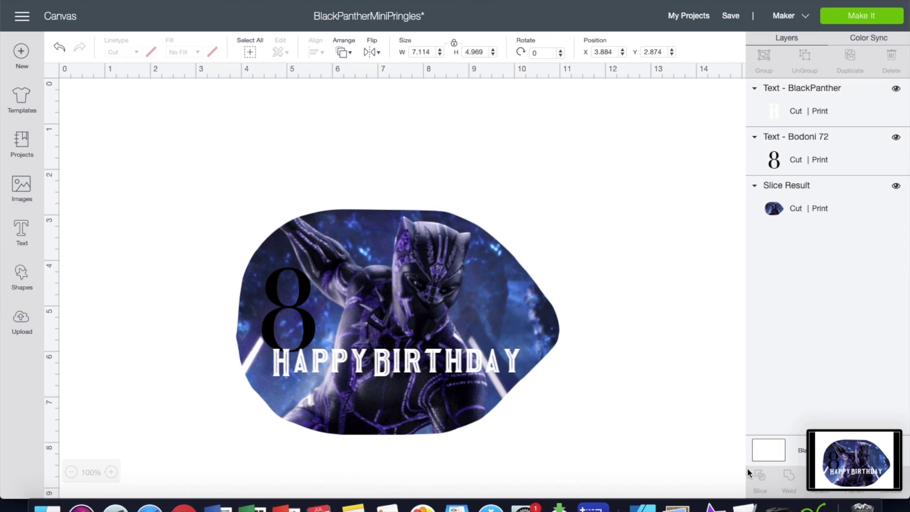
Switch to Affinity Designer and create a new portrait Letter document, 8.5 by 11 in at 400 DPI.
click(643, 506)
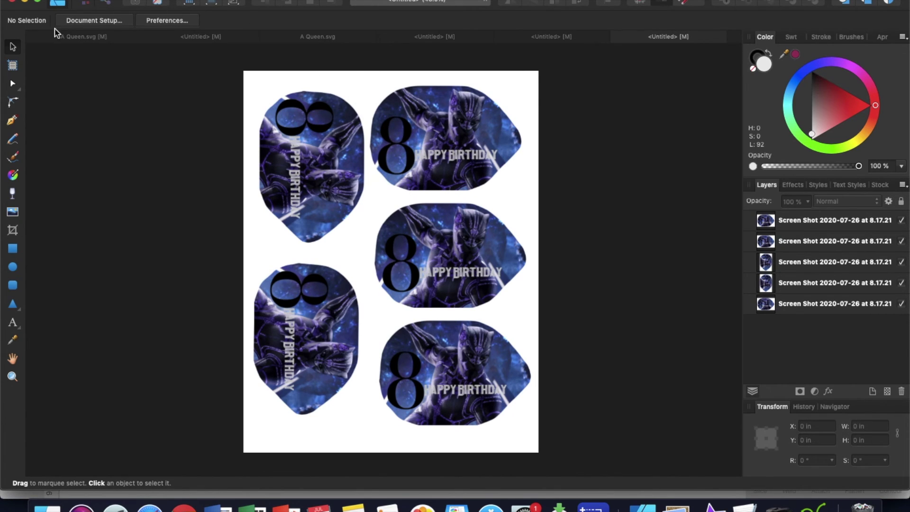
click(124, 0)
click(135, 2)
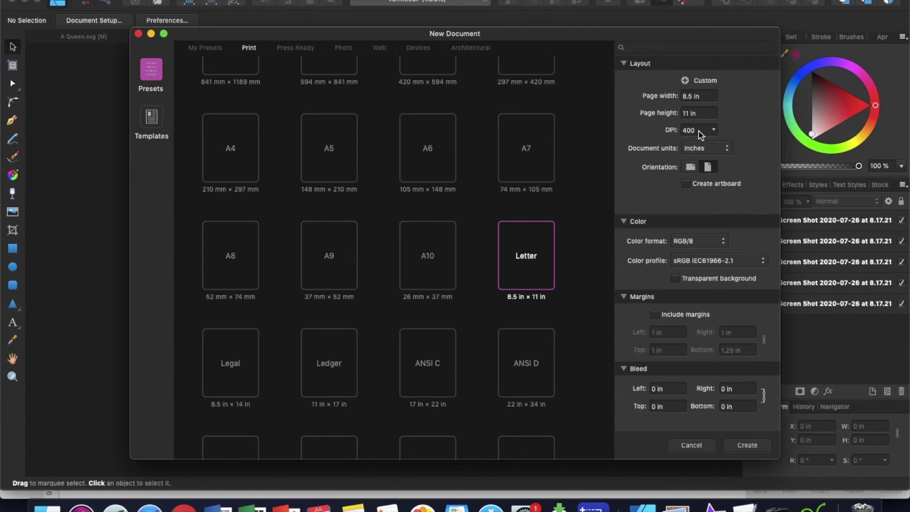
click(738, 448)
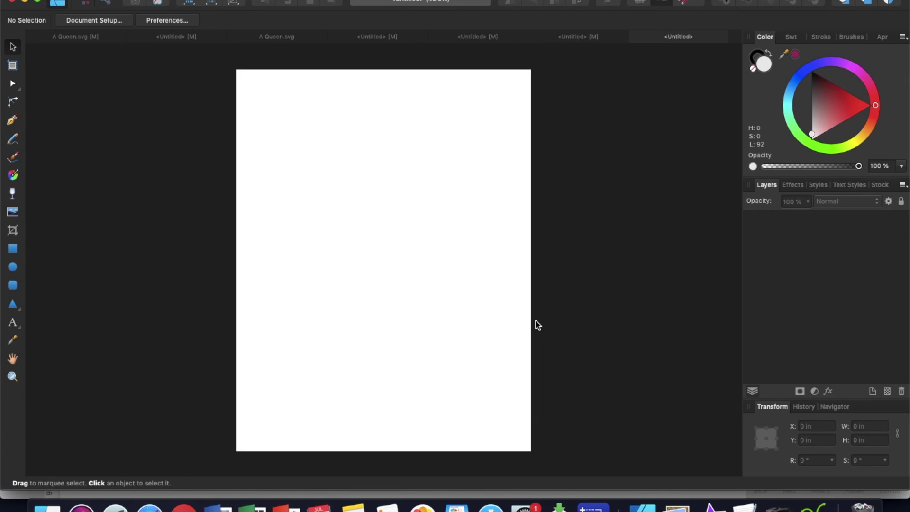
Place the newest label screenshot from Finder's recent files onto the blank page.
click(47, 506)
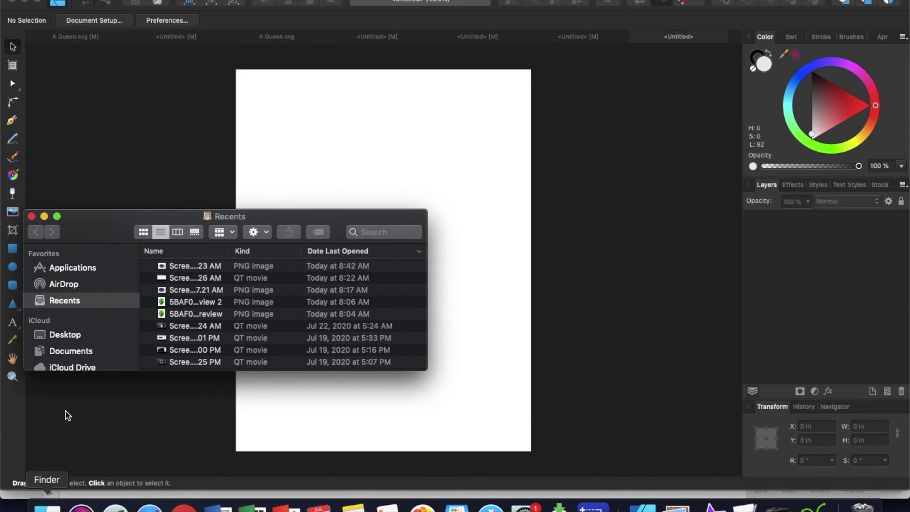
scroll(226, 342, down, 5)
scroll(225, 342, up, 4)
scroll(216, 296, up, 2)
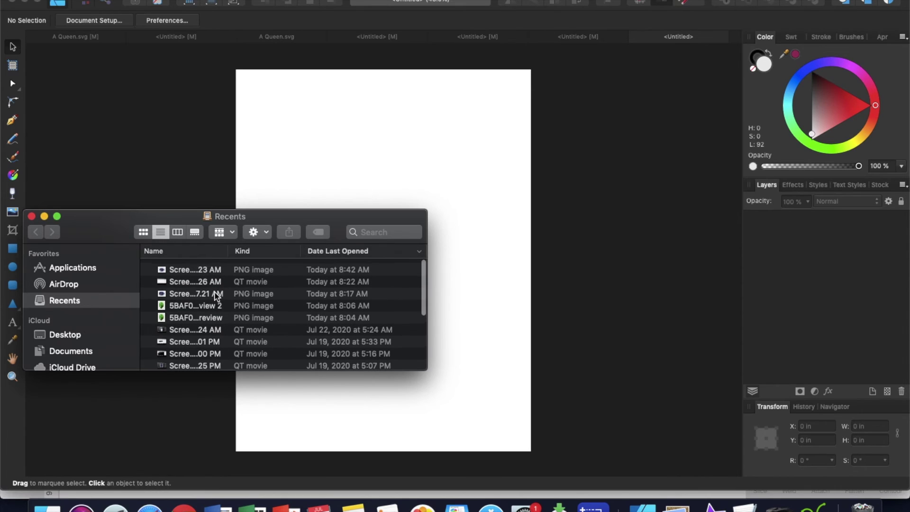
click(213, 268)
click(212, 269)
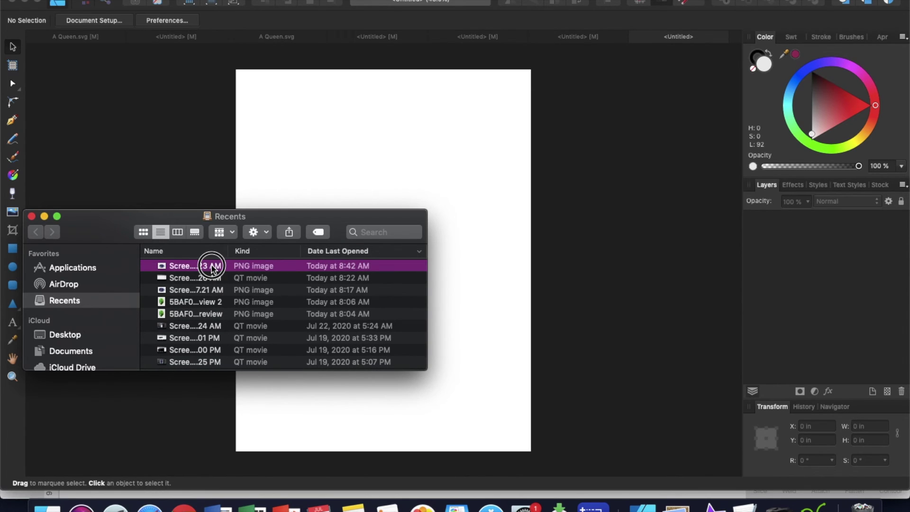
drag(212, 269, 395, 131)
click(305, 182)
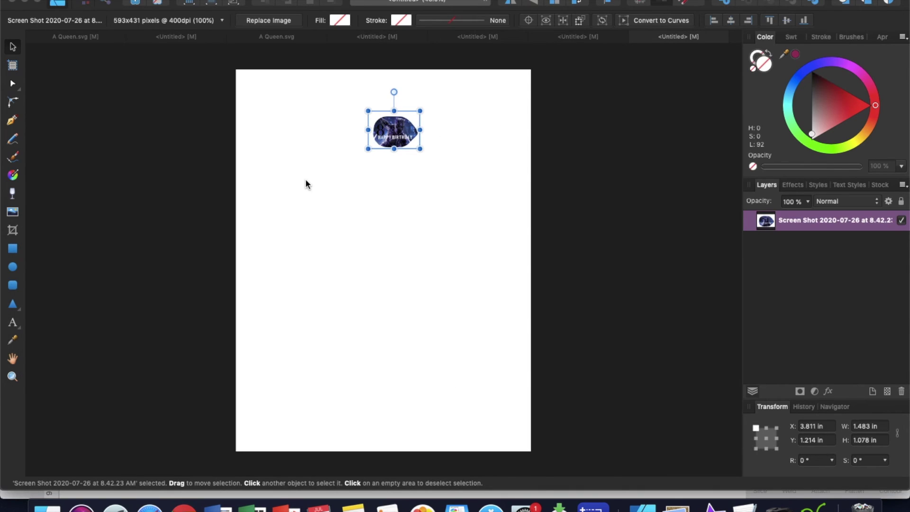
Move the label image to the page's upper-left area and enlarge it to about 4.797 by 3.487 in.
click(397, 127)
drag(396, 127, 290, 98)
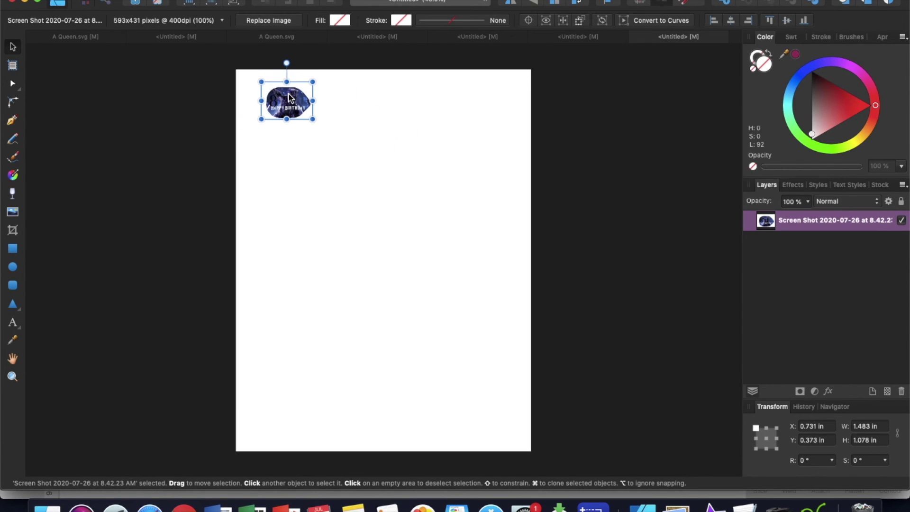
drag(314, 118, 449, 179)
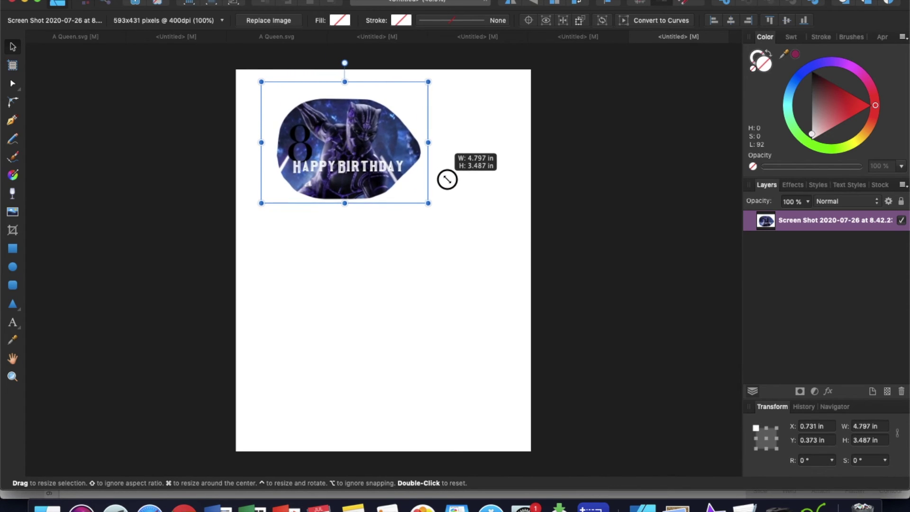
Move the label image to the page's upper-right corner and enlarge it to about 5.538 by 4.025 in.
drag(356, 157, 445, 136)
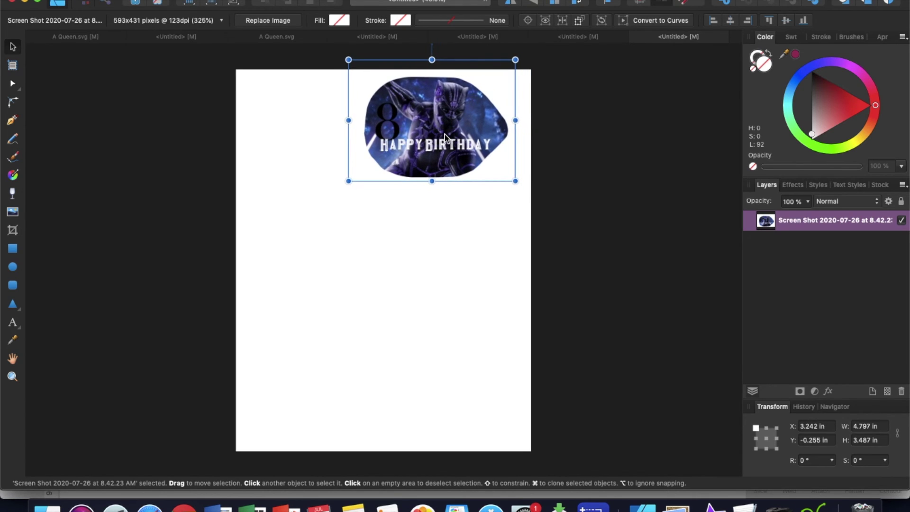
click(431, 224)
click(439, 131)
drag(516, 182, 532, 193)
drag(458, 142, 436, 145)
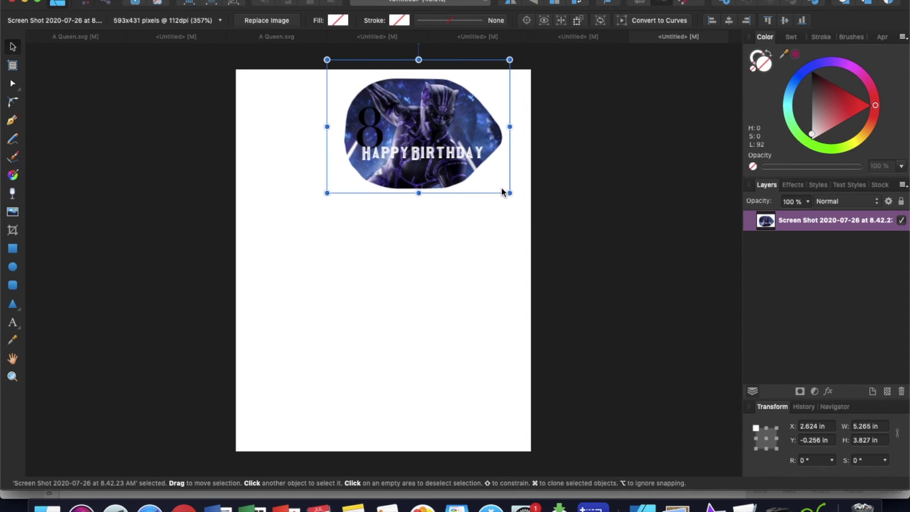
mouse_move(510, 193)
mouse_down()
mouse_move(532, 203)
mouse_move(520, 198)
mouse_up()
drag(442, 162, 455, 169)
right_click(455, 167)
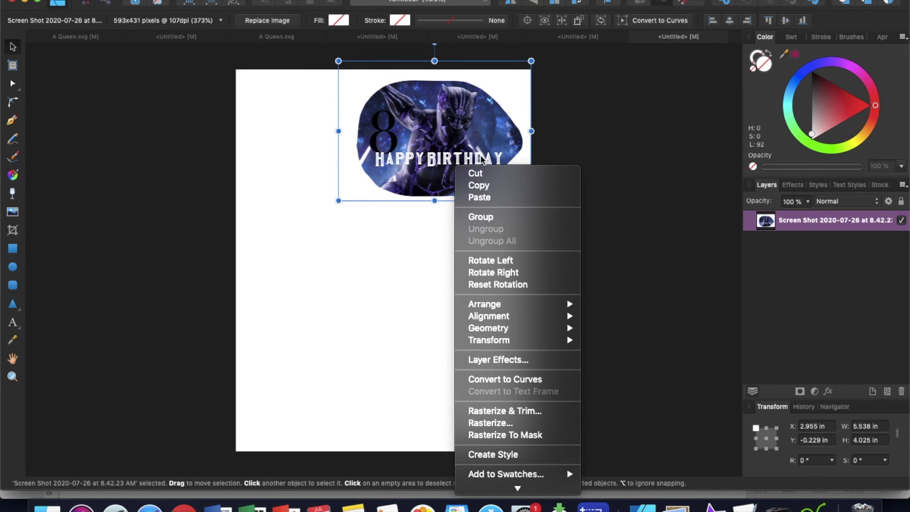
click(397, 274)
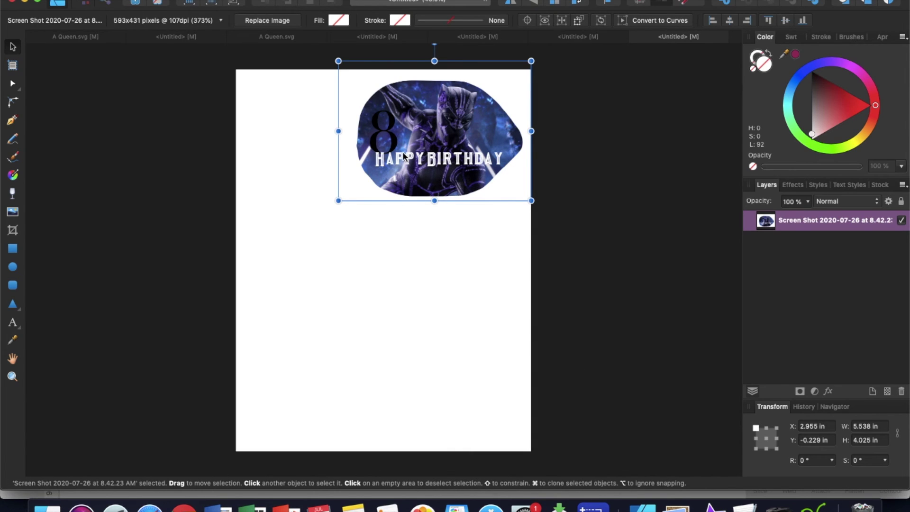
Duplicate the label image twice, stacking the copies evenly down the page below the original.
key(super+j)
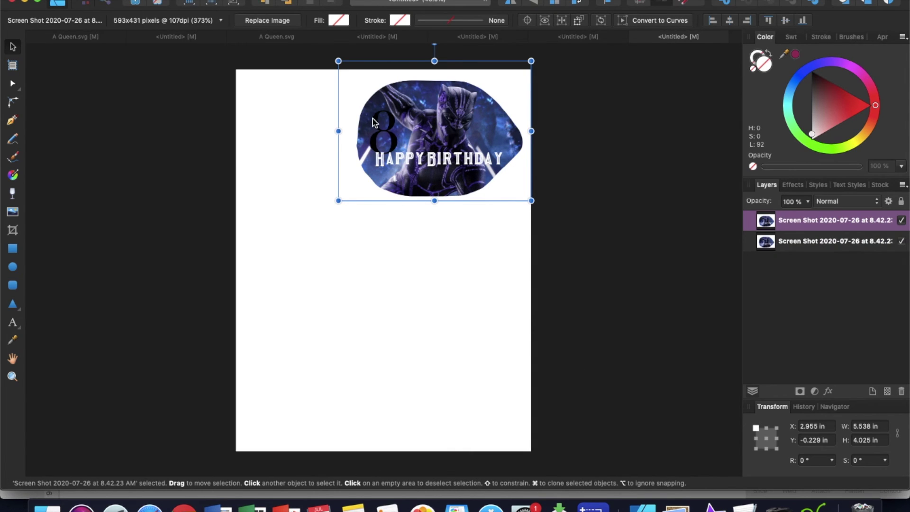
drag(435, 151, 436, 284)
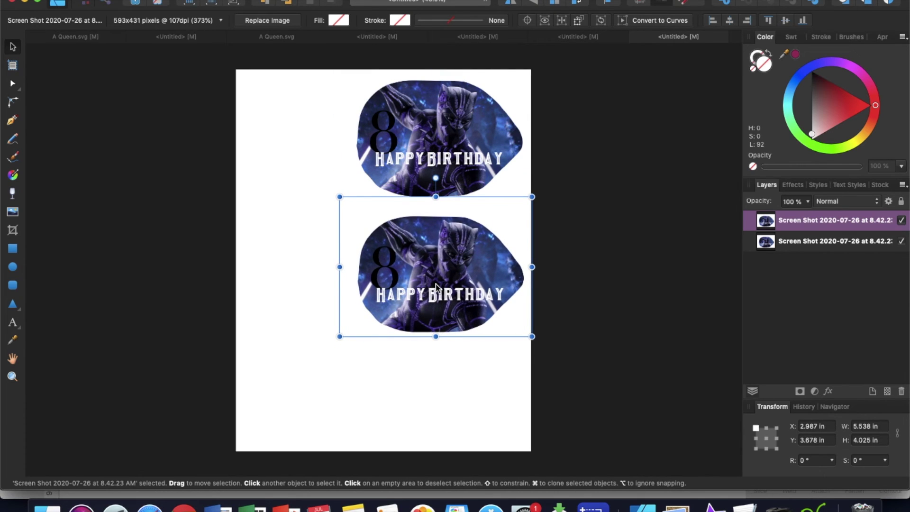
key(super+j)
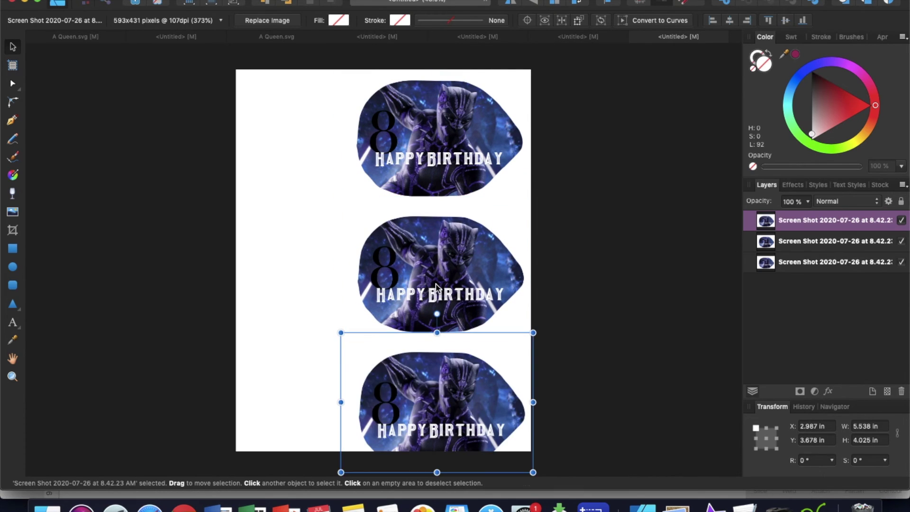
Shift the three stacked label images upward and toward the page's right edge so the lowest one fits on the page.
click(451, 268)
drag(451, 268, 454, 262)
click(599, 203)
drag(481, 146, 488, 136)
drag(441, 414, 452, 395)
Delete all three label images from the page.
click(454, 280)
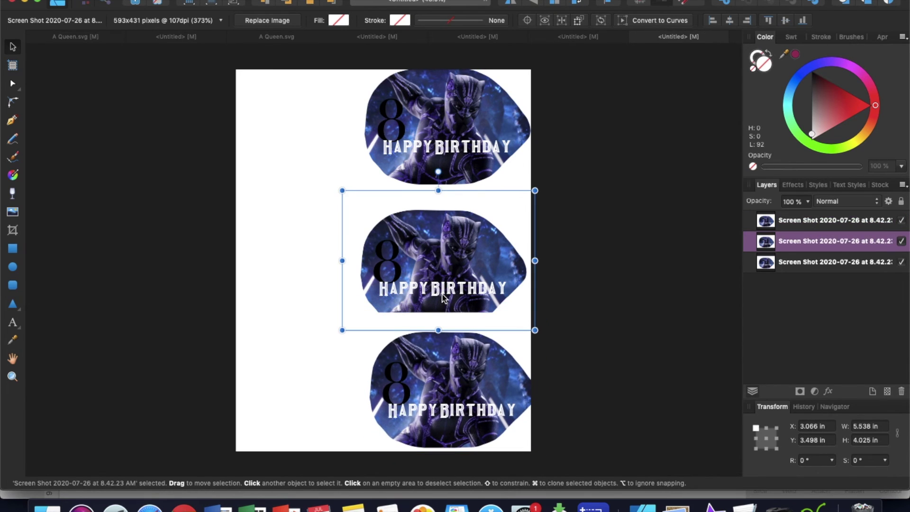
key(Delete)
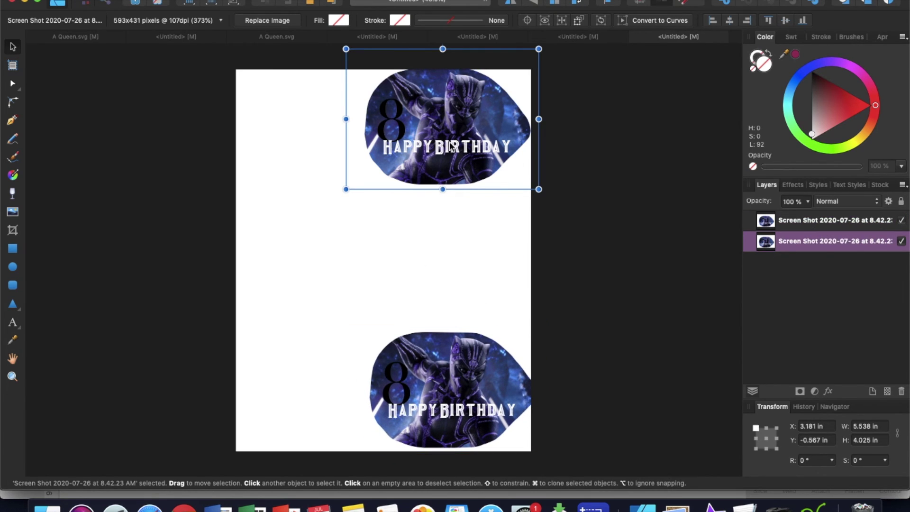
key(Delete)
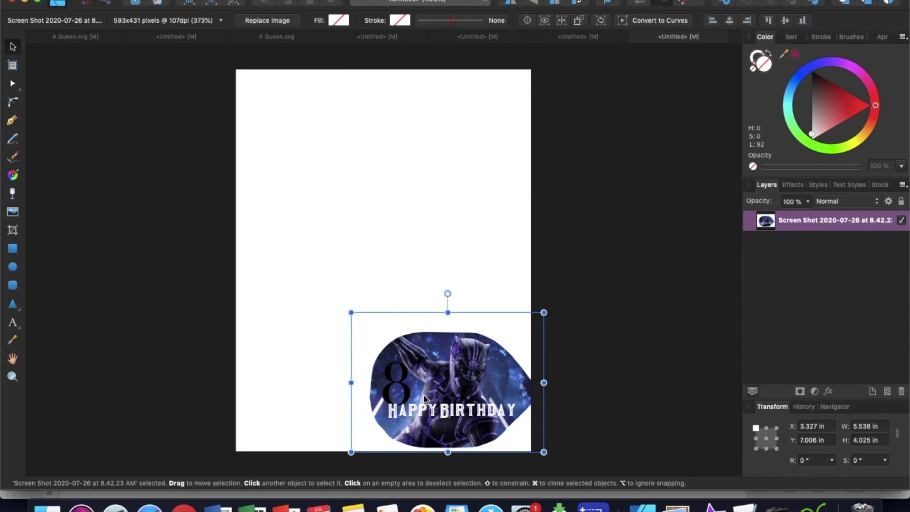
drag(418, 398, 404, 164)
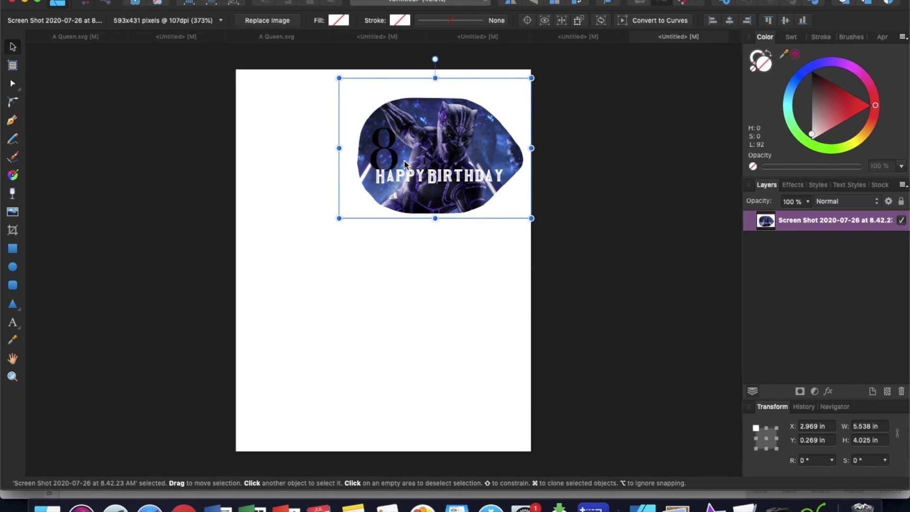
key(Delete)
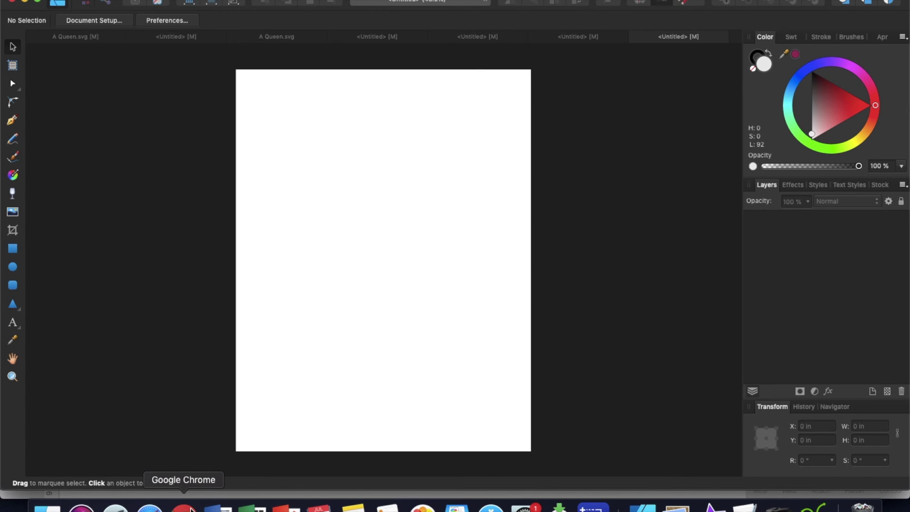
Switch to Google Chrome and open the remove.bg website.
click(191, 508)
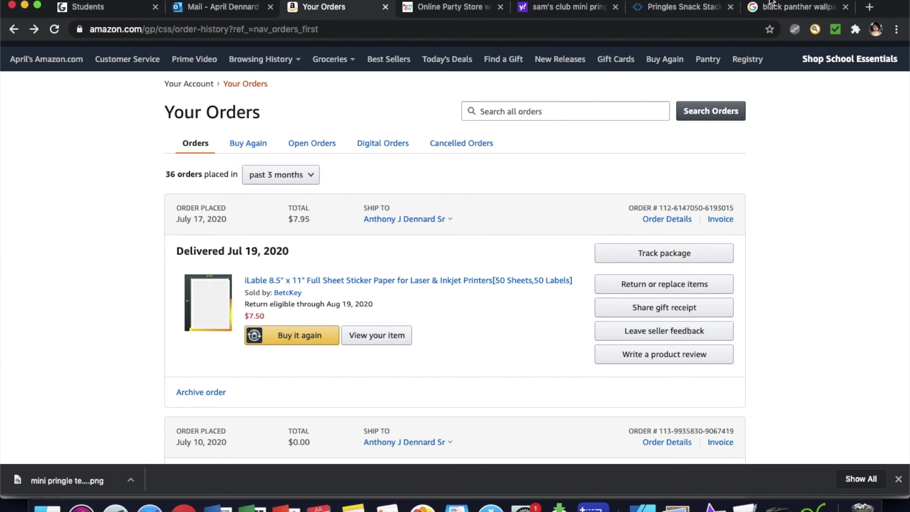
click(610, 29)
text(remove.bg)
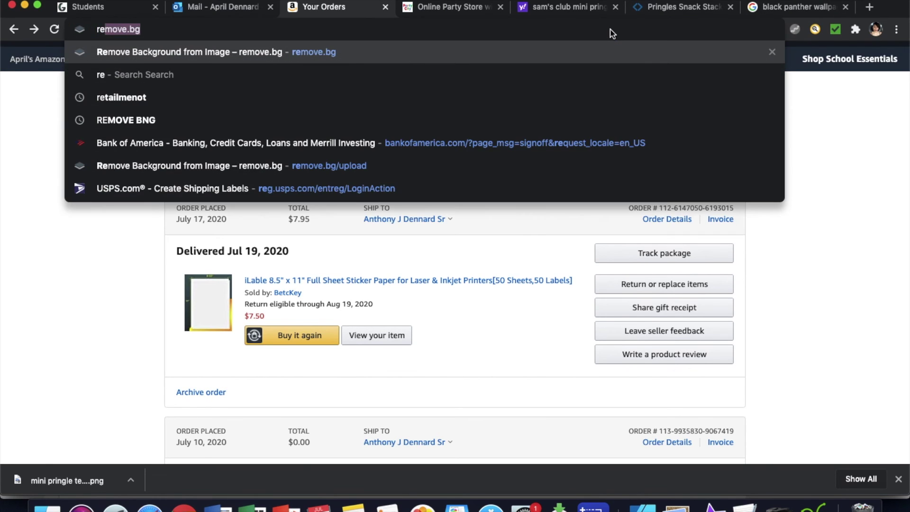
key(Return)
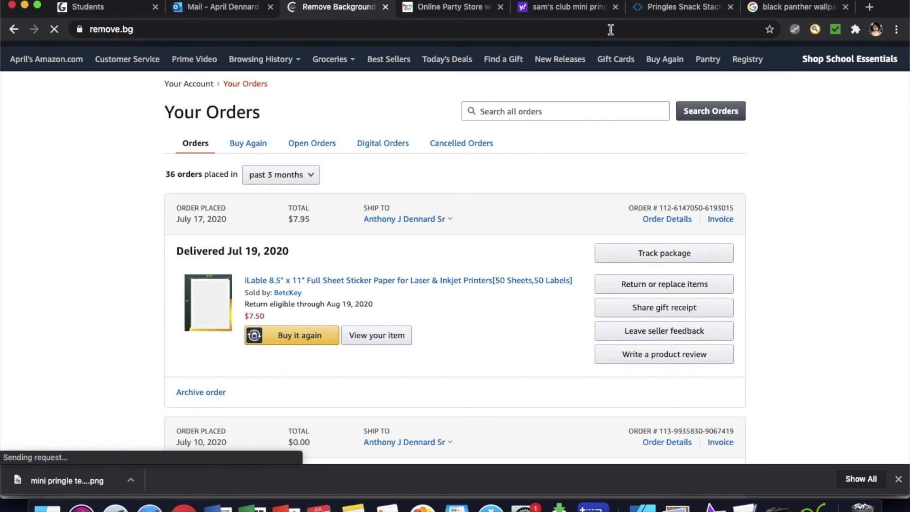
Upload the newest label screenshot from Finder's recent files to remove.bg for background removal.
click(658, 320)
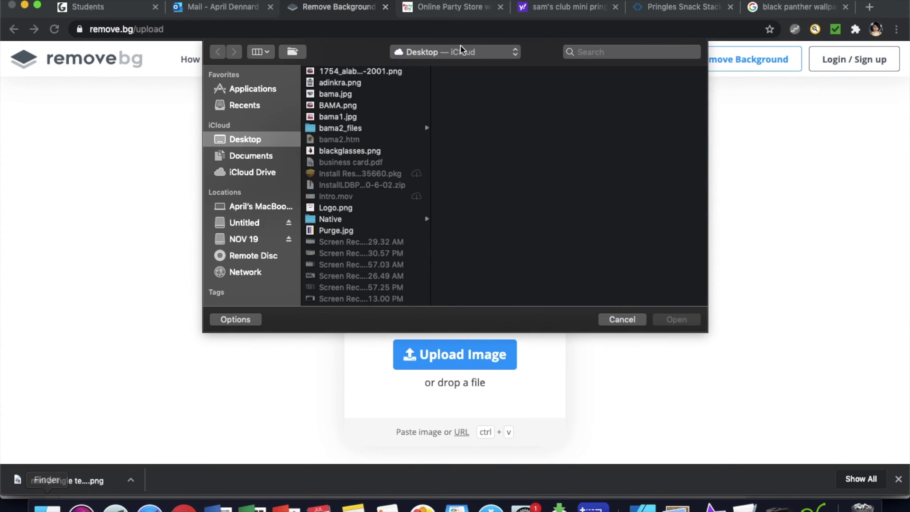
click(622, 320)
click(47, 506)
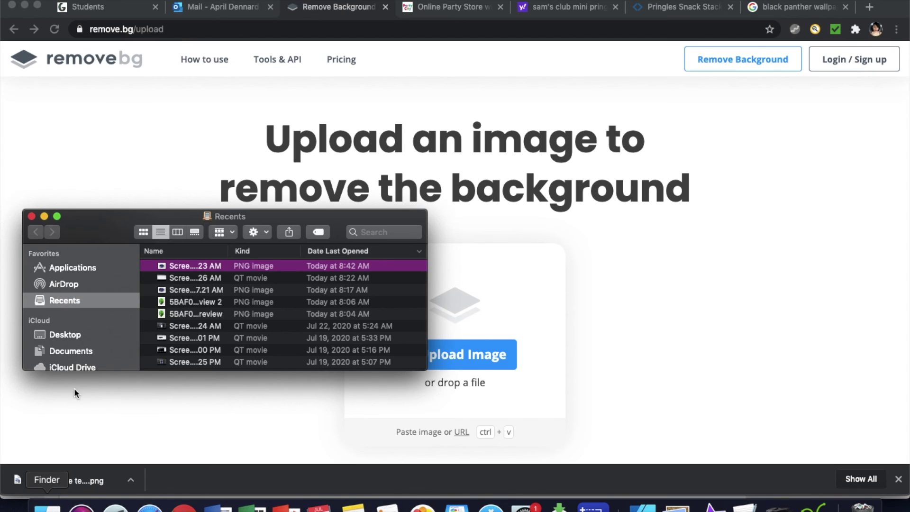
drag(185, 266, 503, 293)
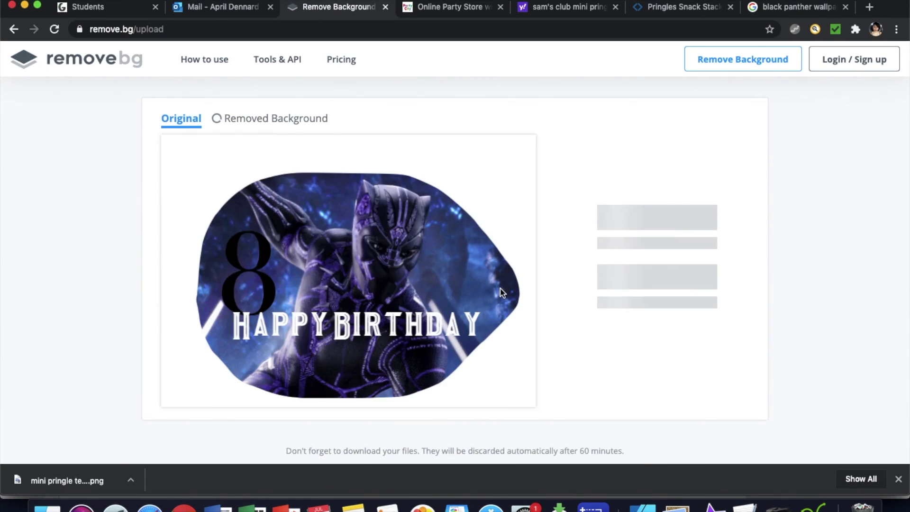
Download the label with its background removed as a PNG image named BPminipringle on the Desktop.
click(681, 224)
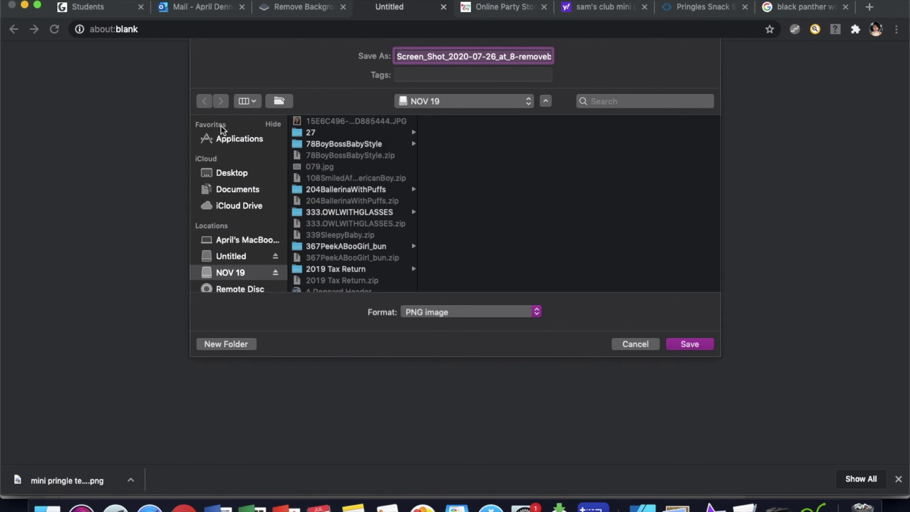
click(236, 174)
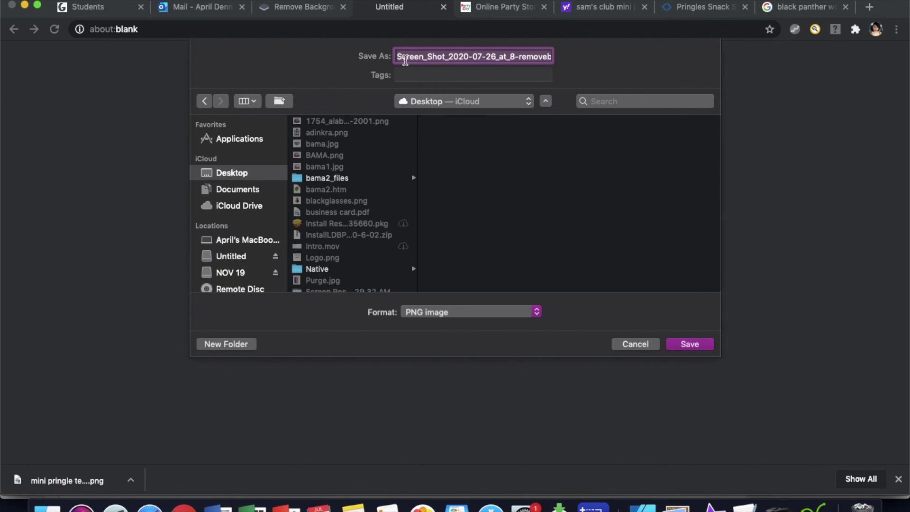
text(BPminipringle)
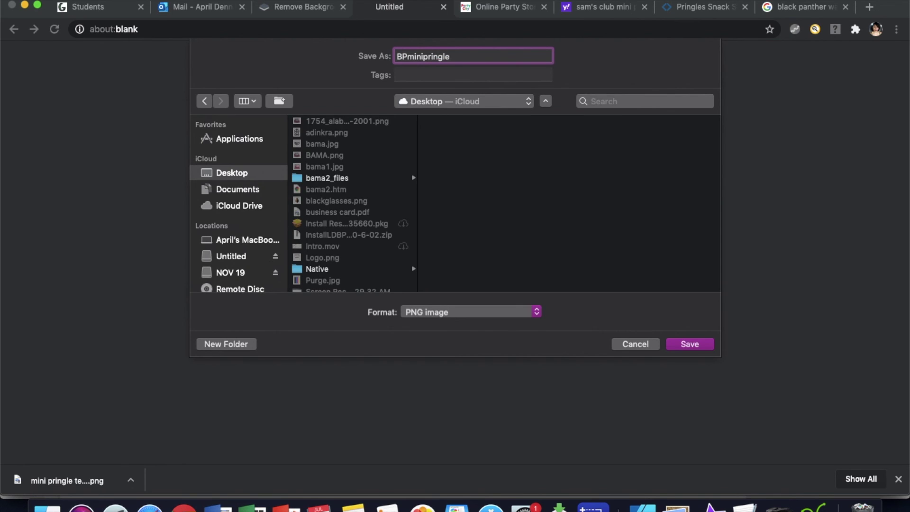
key(Return)
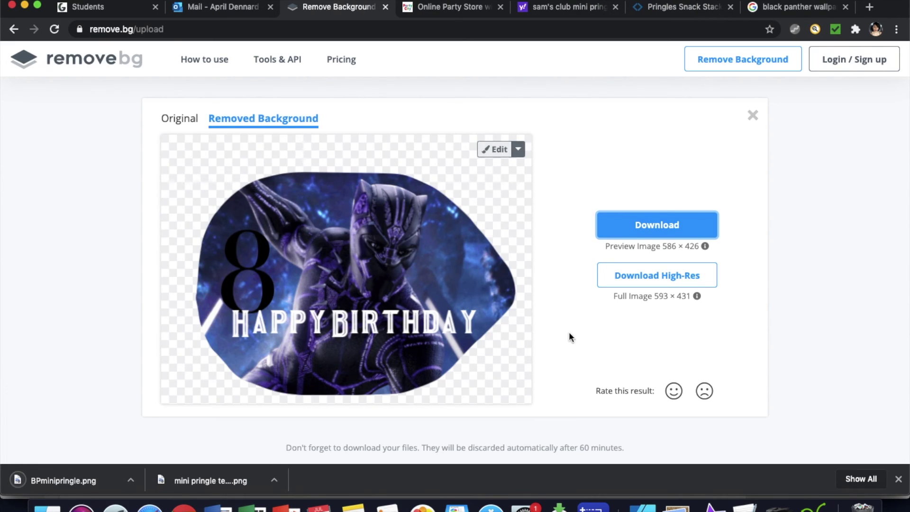
Switch back to Affinity Designer and locate BPminipringle.png in the Desktop folder in Finder.
click(642, 506)
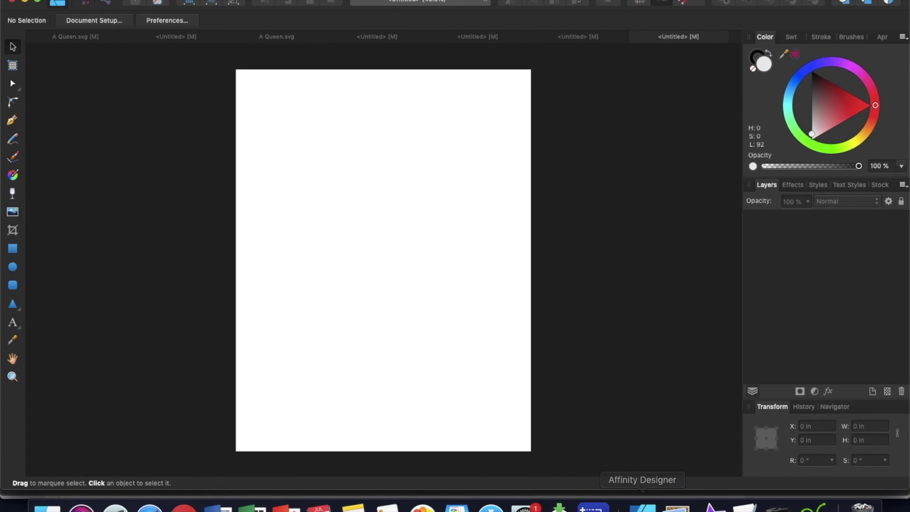
click(48, 506)
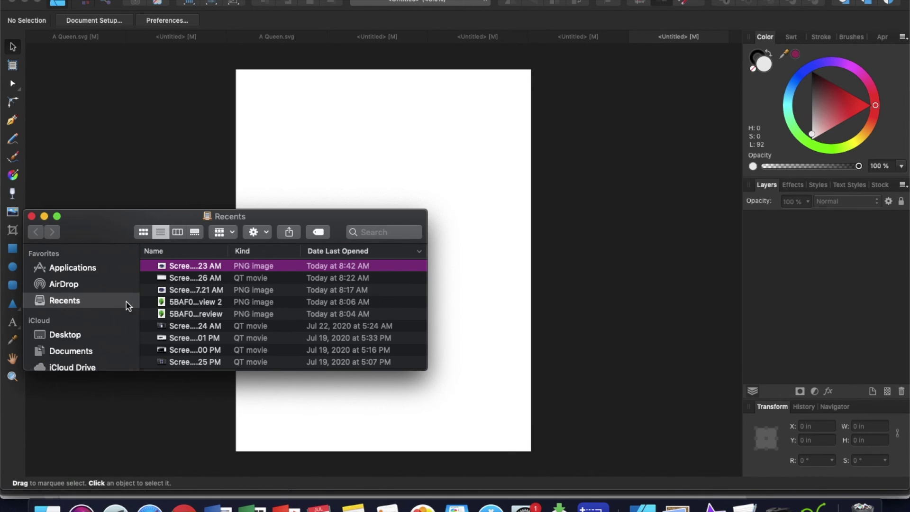
scroll(177, 301, down, 10)
scroll(178, 301, up, 6)
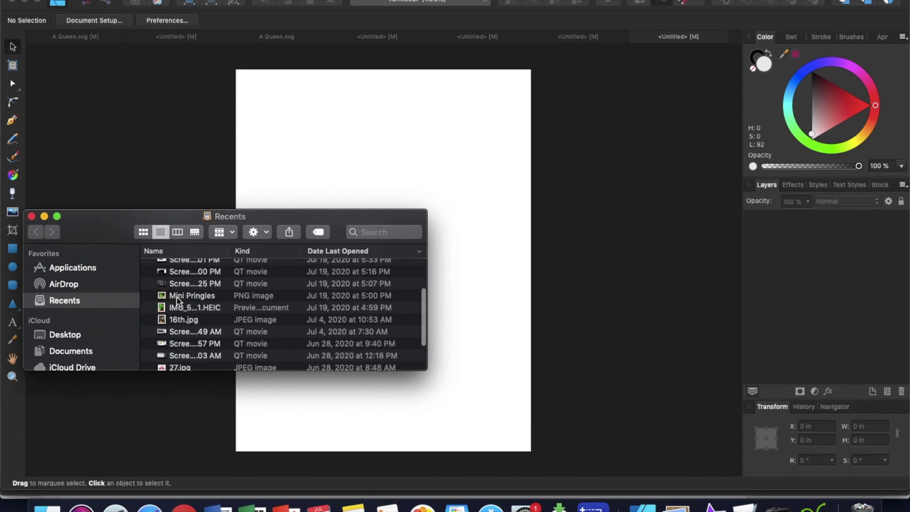
scroll(178, 301, up, 3)
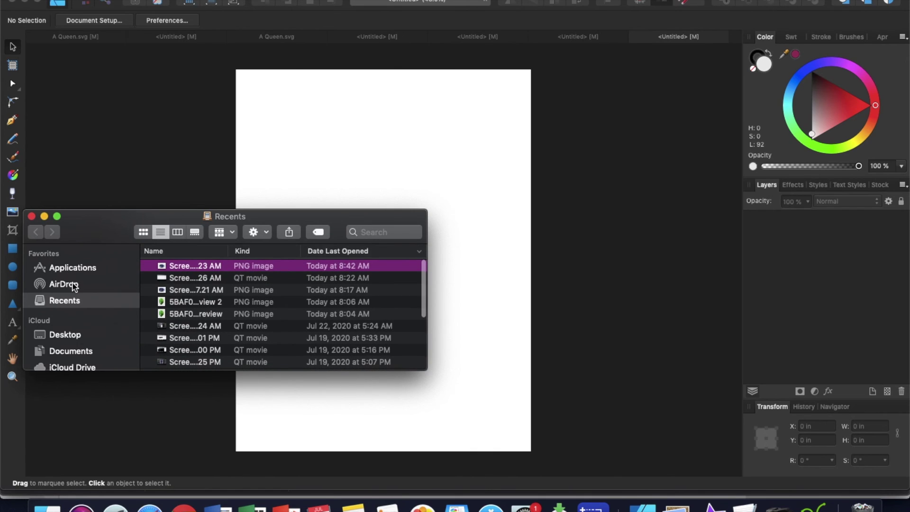
click(69, 332)
scroll(206, 305, down, 5)
scroll(205, 305, up, 10)
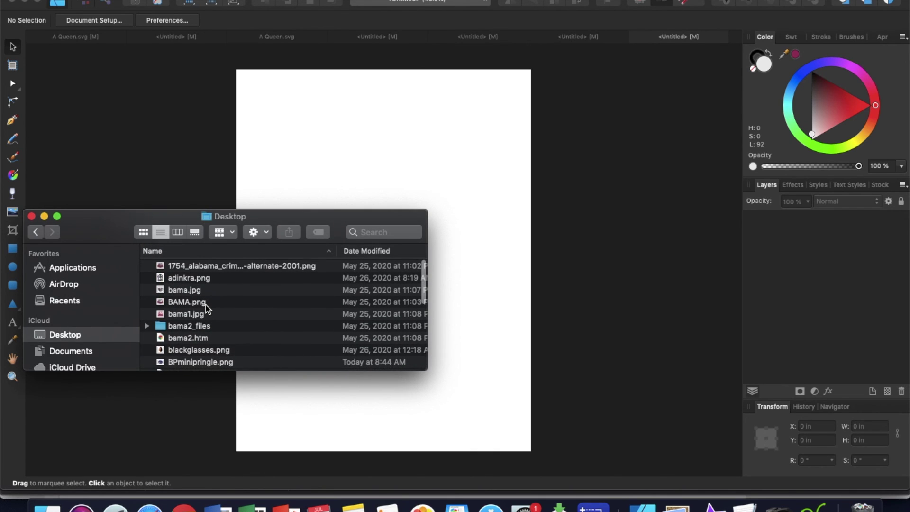
scroll(206, 351, down, 2)
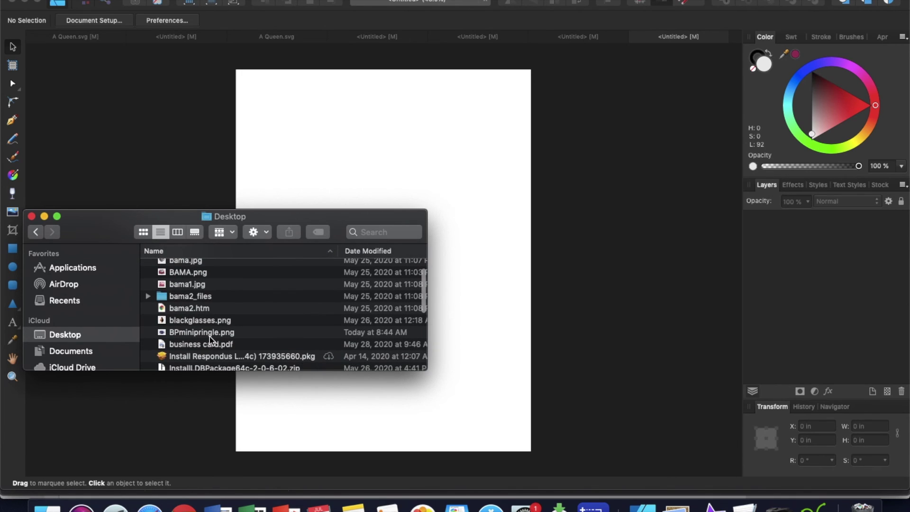
Try to bring BPminipringle.png from the Desktop folder onto the blank page.
drag(209, 337, 331, 115)
click(242, 302)
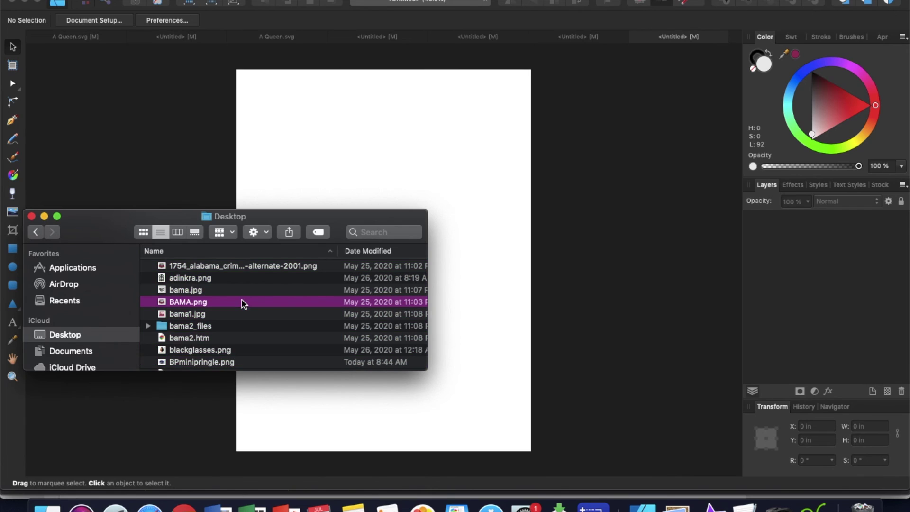
scroll(221, 349, down, 3)
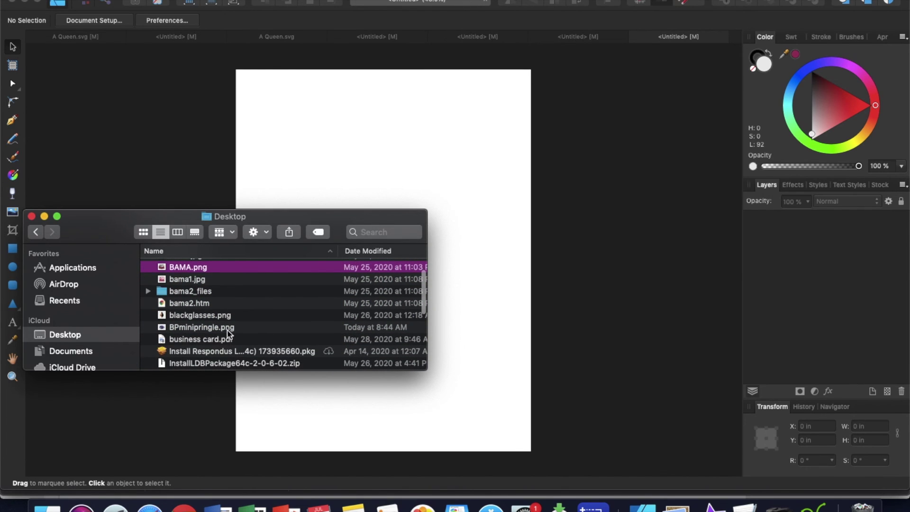
click(229, 327)
drag(230, 326, 291, 282)
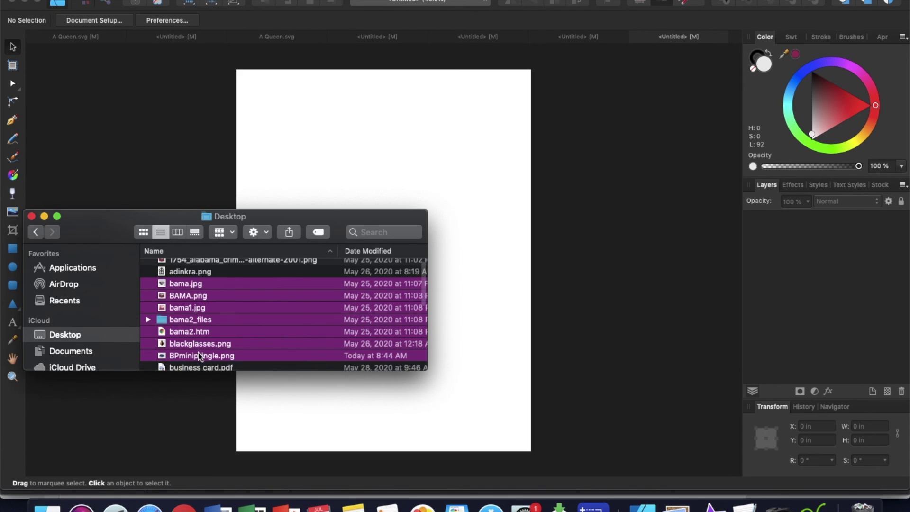
drag(197, 351, 214, 358)
click(218, 347)
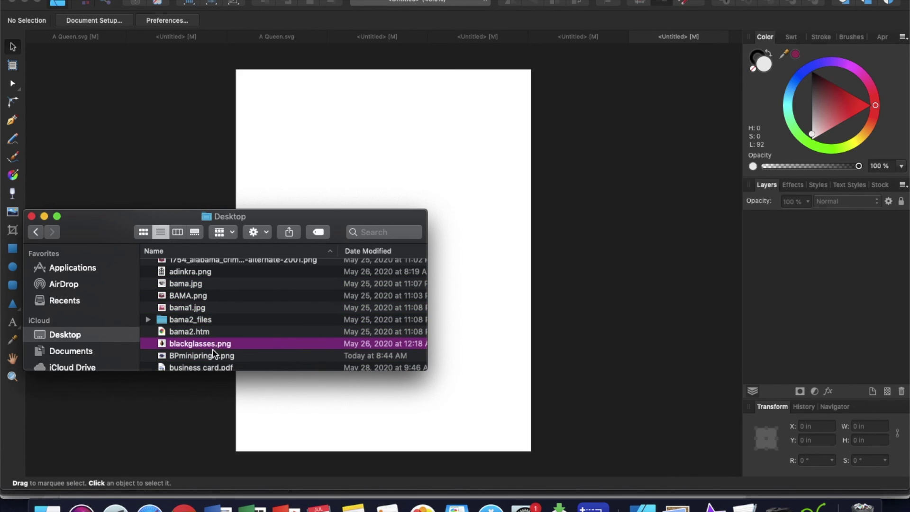
drag(209, 357, 257, 306)
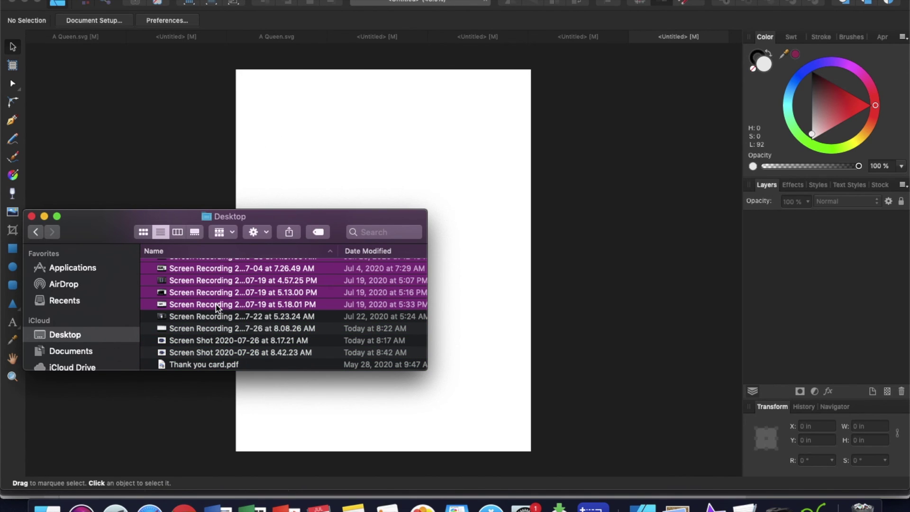
scroll(216, 309, up, 3)
scroll(216, 308, down, 3)
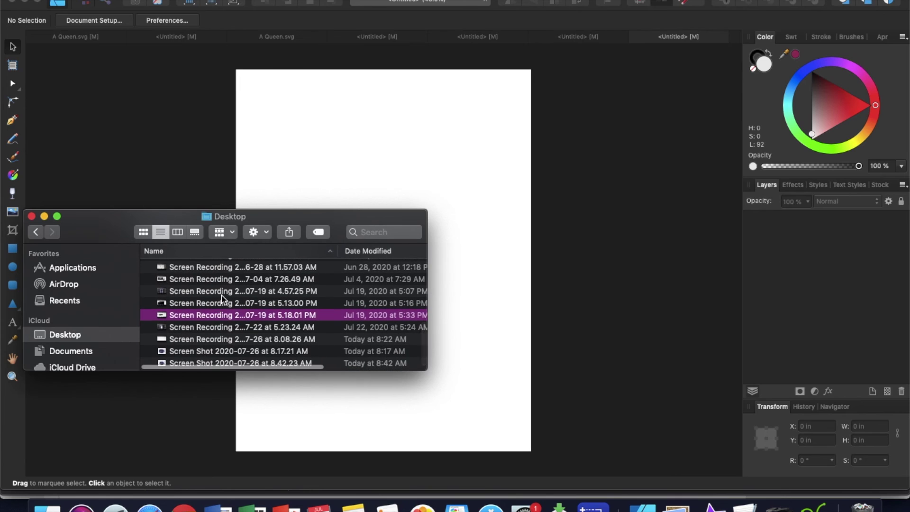
scroll(223, 295, up, 3)
scroll(223, 294, up, 1)
scroll(223, 295, down, 4)
scroll(223, 294, up, 6)
scroll(223, 295, up, 1)
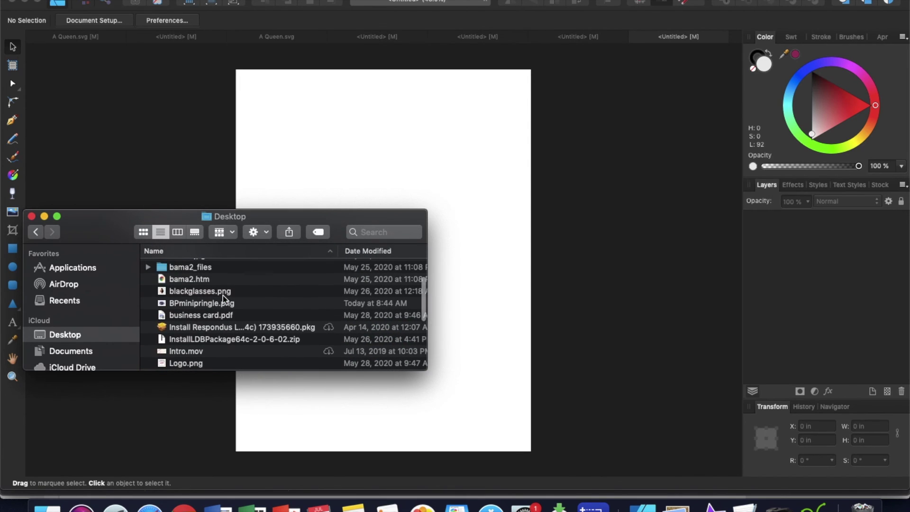
Place BPminipringle.png from the Desktop folder in the upper-left area of the blank Affinity Designer page.
click(211, 305)
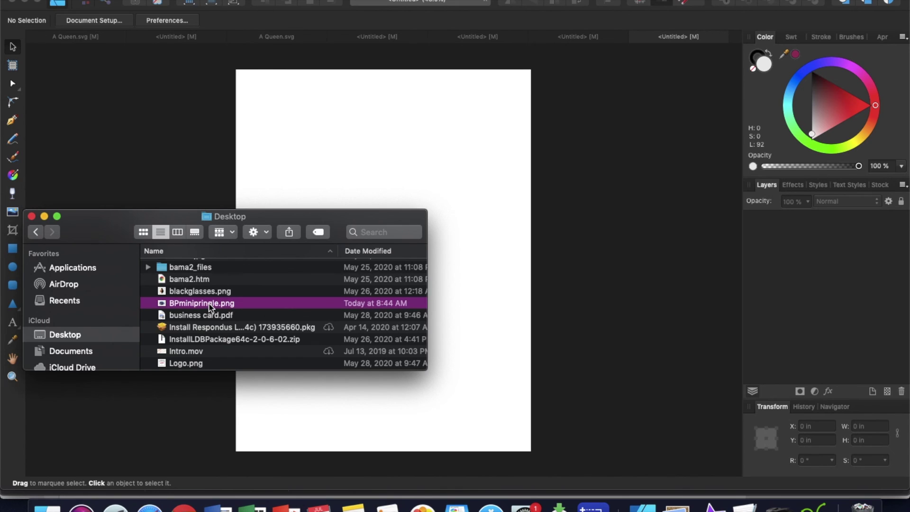
drag(211, 306, 324, 140)
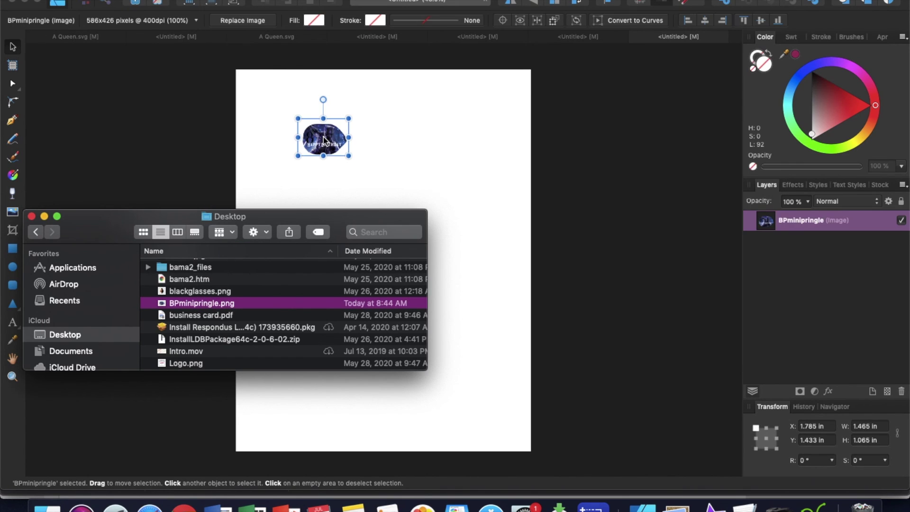
click(423, 143)
click(423, 143)
Enlarge the label image to about 5.688 by 4.135 in and move it to the page's upper-right corner.
drag(324, 133, 553, 215)
drag(490, 174, 453, 158)
drag(526, 193, 539, 201)
drag(480, 155, 474, 158)
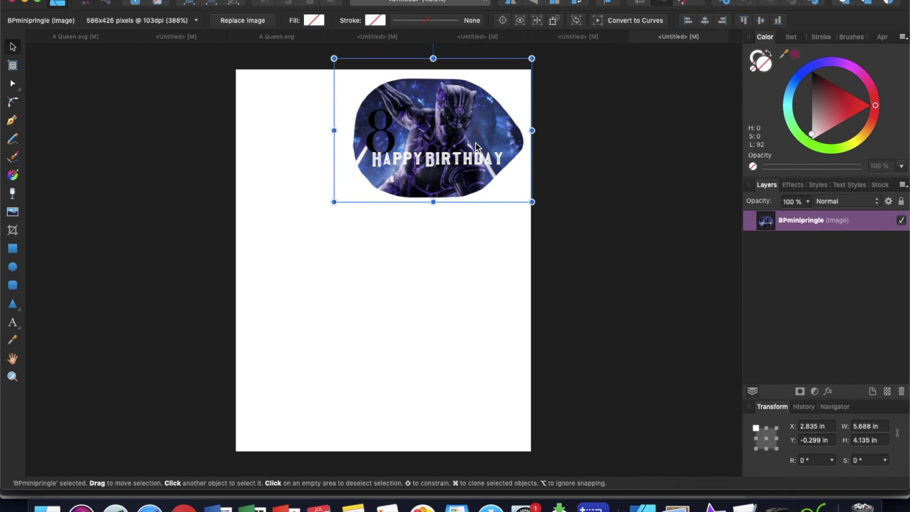
Duplicate the label image three times, stacking the copies evenly down the page below the original.
key(super+j)
drag(477, 106, 484, 232)
key(super+j)
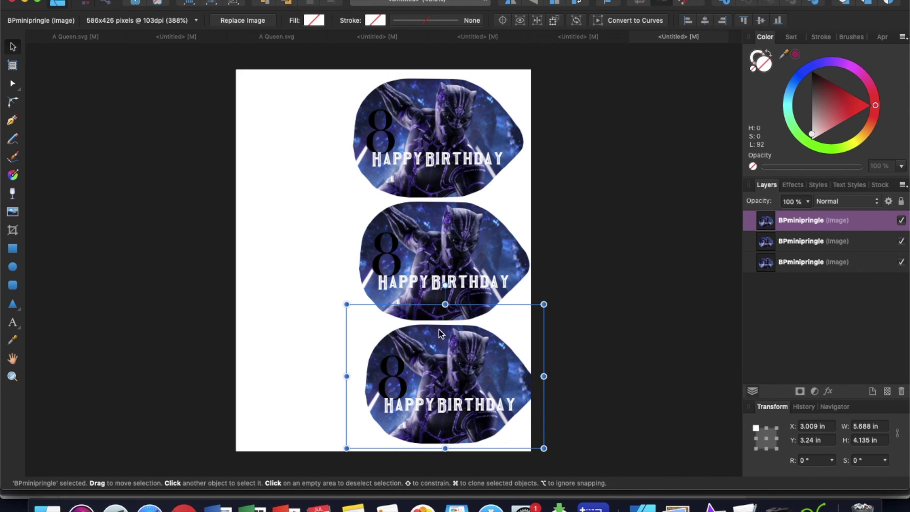
key(super+j)
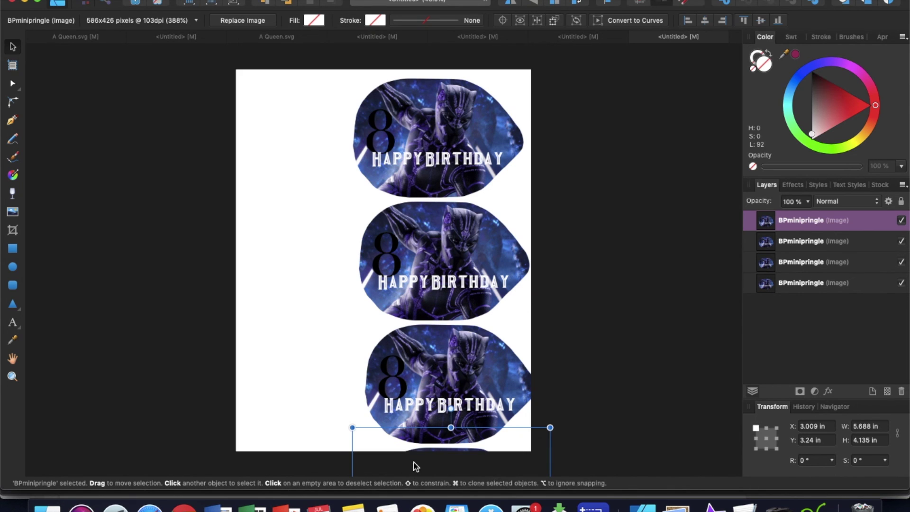
Rotate the lowest label copy about -89.9° and place it along the page's left edge beside the column.
drag(424, 449, 309, 84)
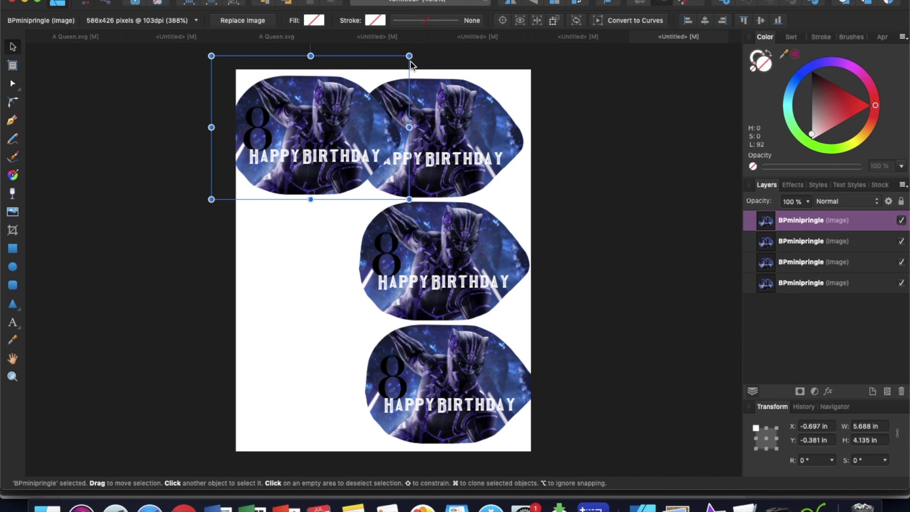
drag(416, 55, 387, 237)
drag(325, 182, 317, 306)
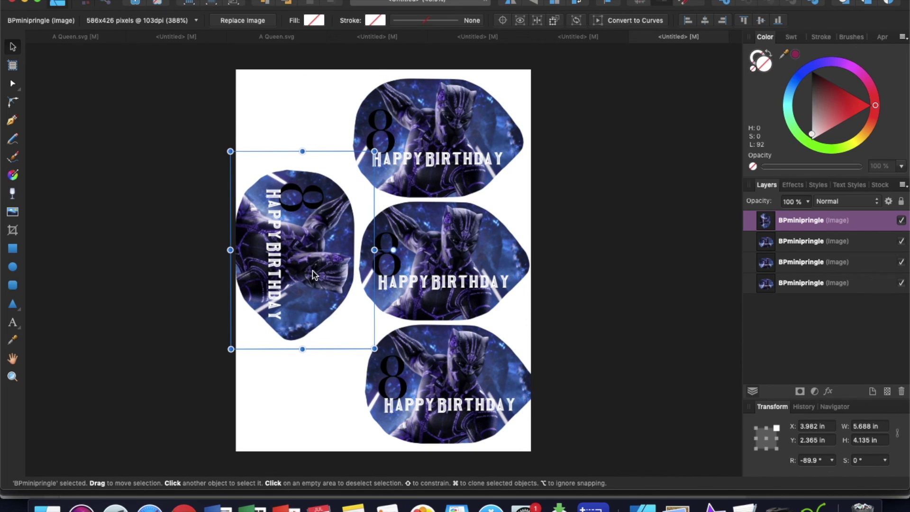
Delete the three label copies, keeping only the original at the page's upper right.
key(Delete)
key(Delete)
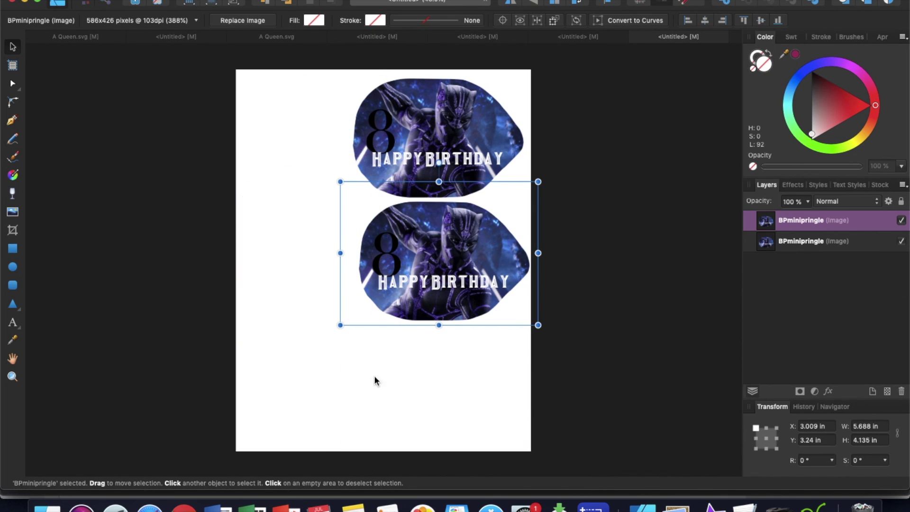
key(Delete)
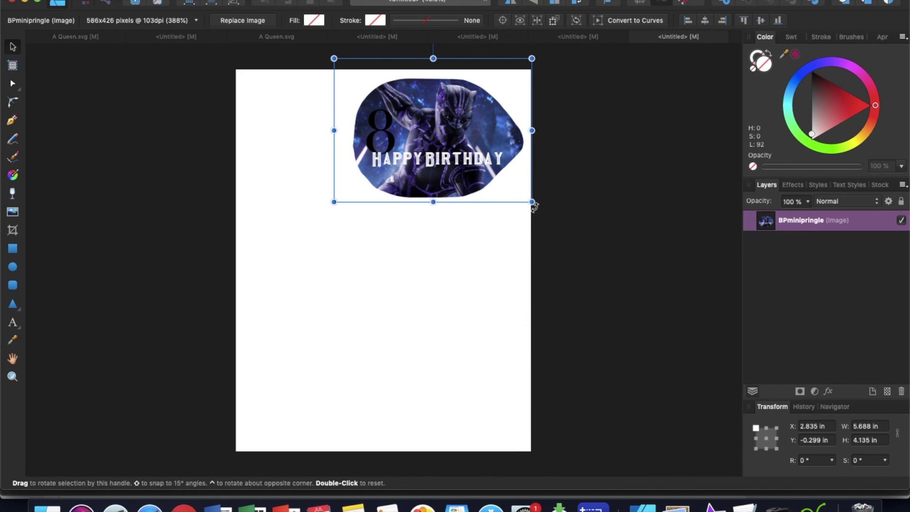
Shrink the label image to about 5.298 by 3.851 in and shift it back against the page's right edge.
drag(531, 202, 518, 193)
drag(454, 167, 471, 169)
right_click(471, 170)
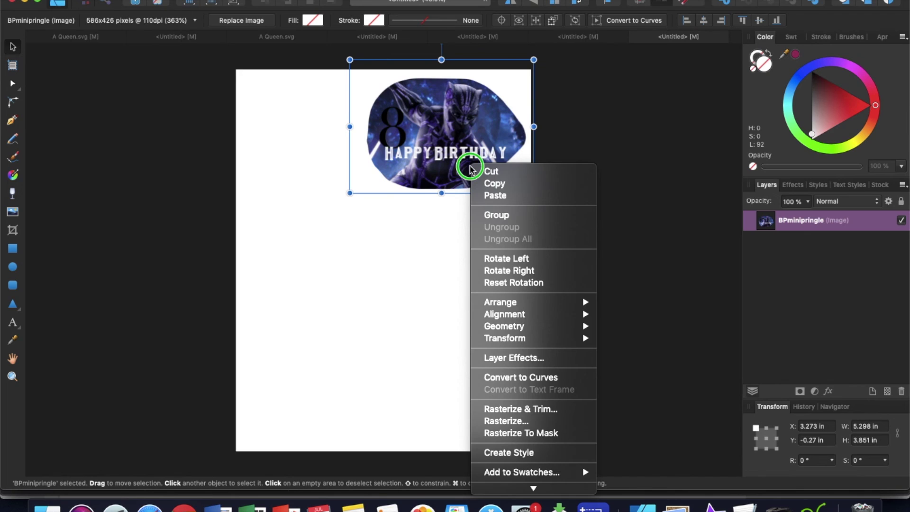
click(430, 161)
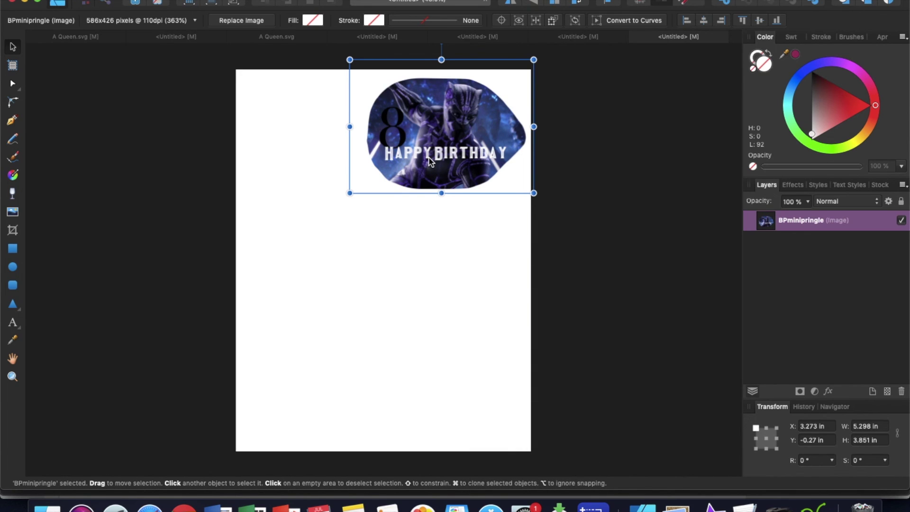
Duplicate the label, rotate the copy about -89.9°, and place it in the page's upper-left corner beside the original.
key(super+j)
drag(428, 145, 309, 143)
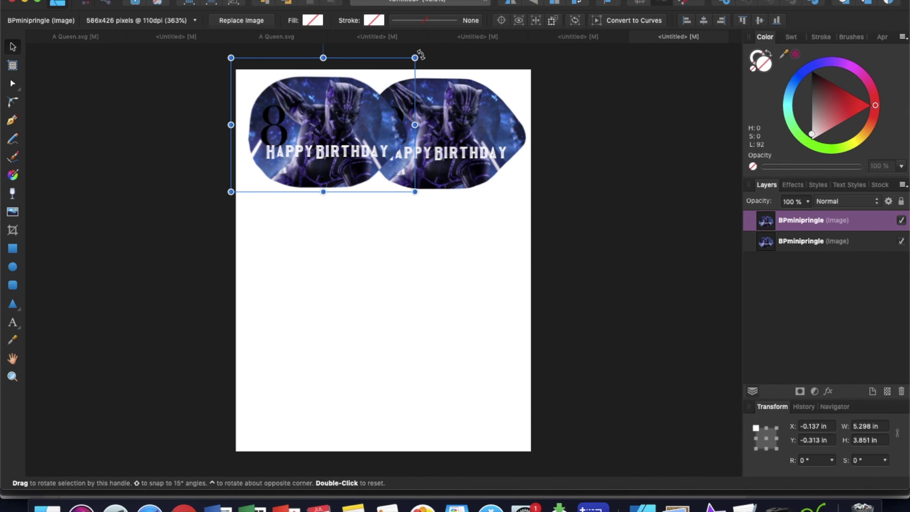
drag(419, 55, 402, 250)
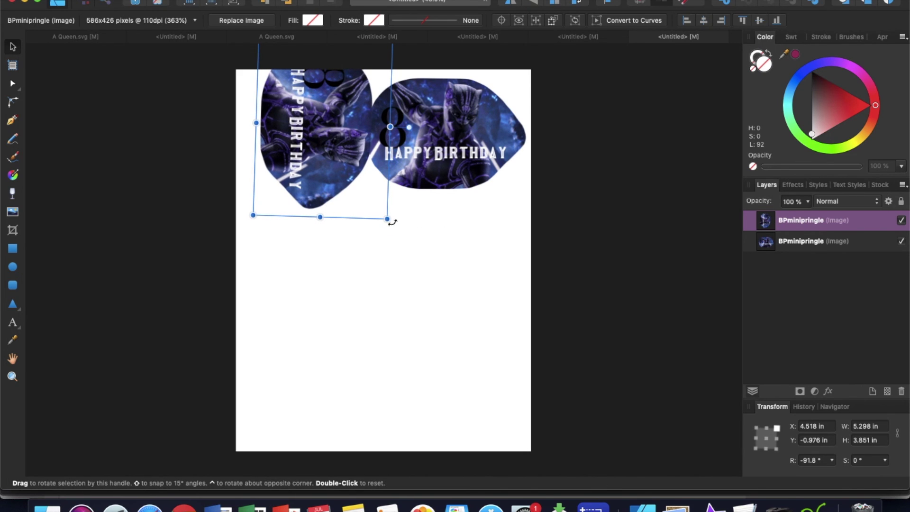
drag(392, 219, 397, 219)
drag(342, 178, 331, 213)
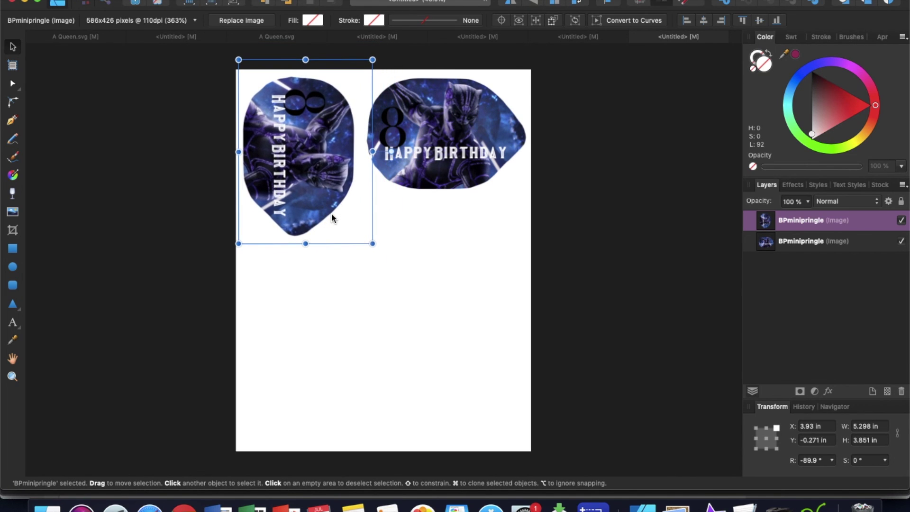
Duplicate the horizontal label twice, stacking the copies evenly below it along the page's right edge.
click(419, 171)
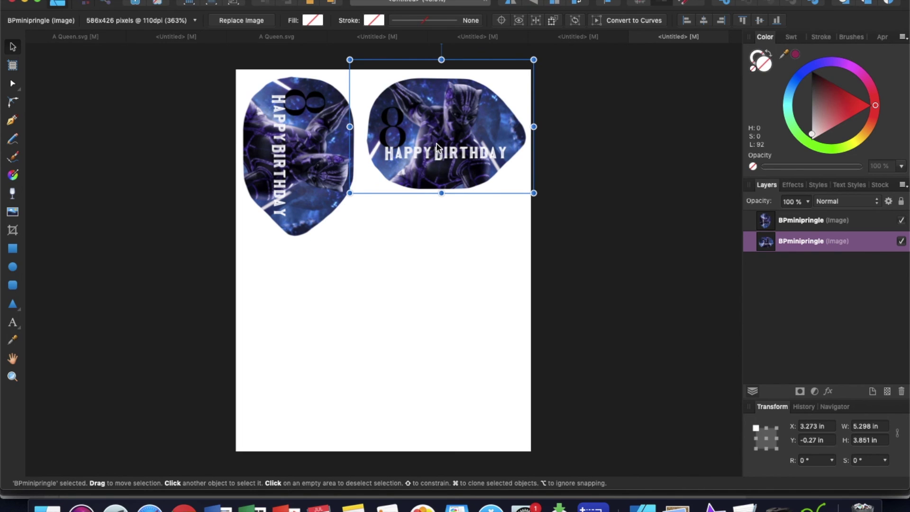
key(super+j)
drag(452, 112, 453, 239)
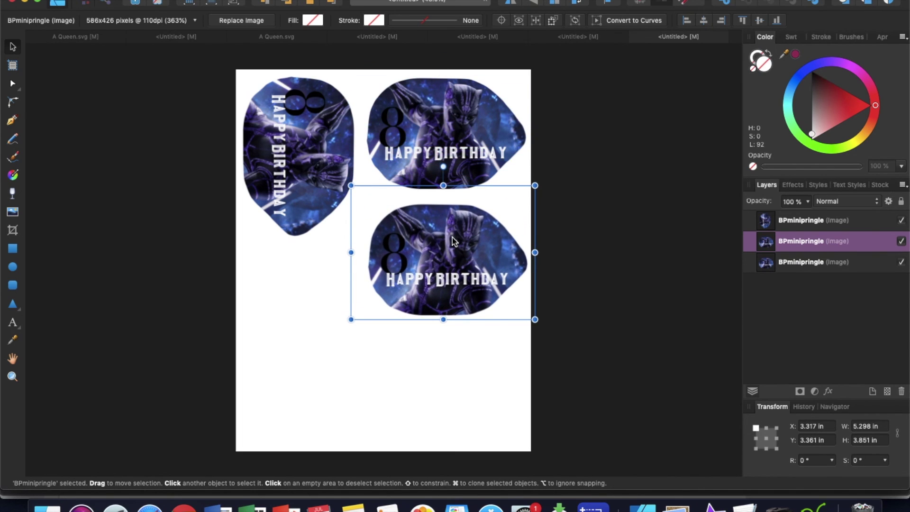
key(super+j)
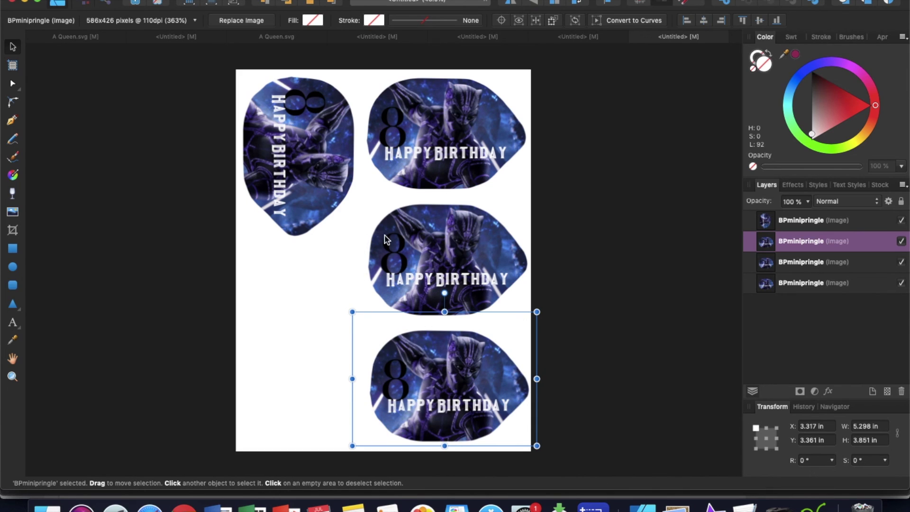
Add another label copy, rotate it about -90.3°, and place it below the rotated label on the page's left side.
key(super+j)
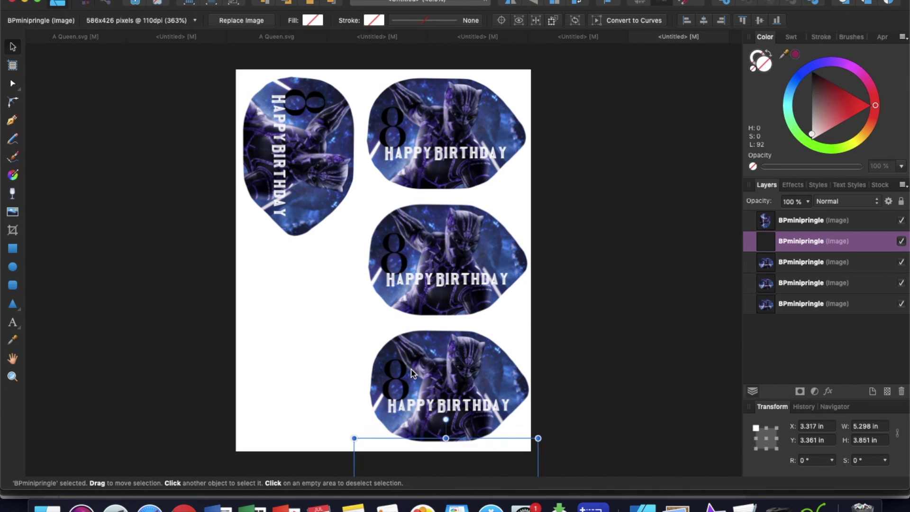
drag(424, 469, 286, 280)
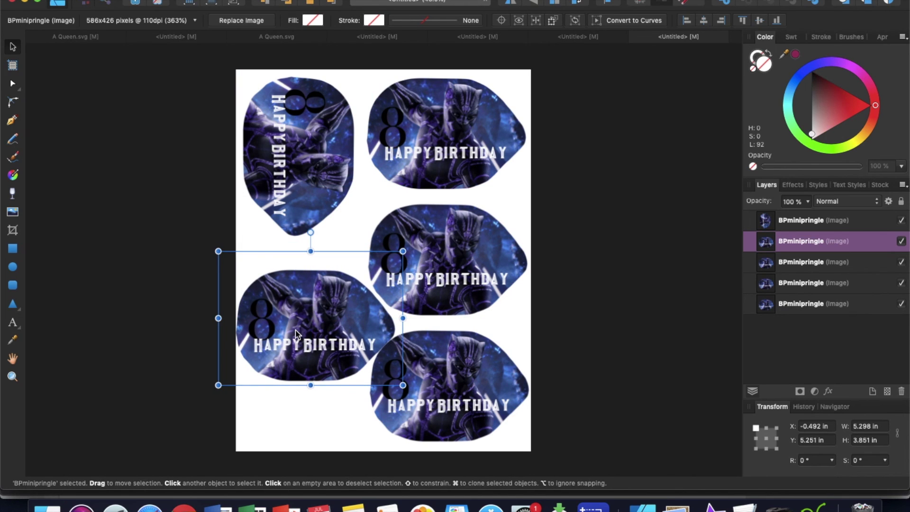
drag(295, 334, 296, 349)
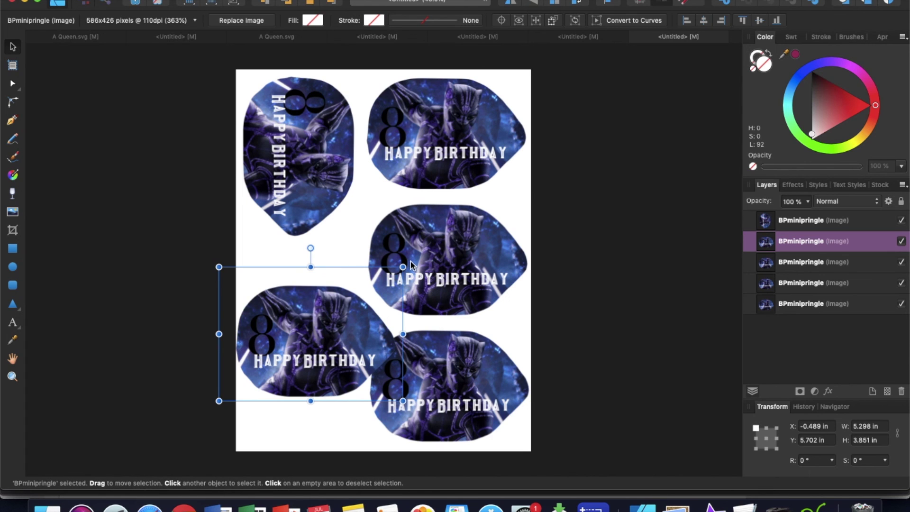
drag(410, 264, 388, 445)
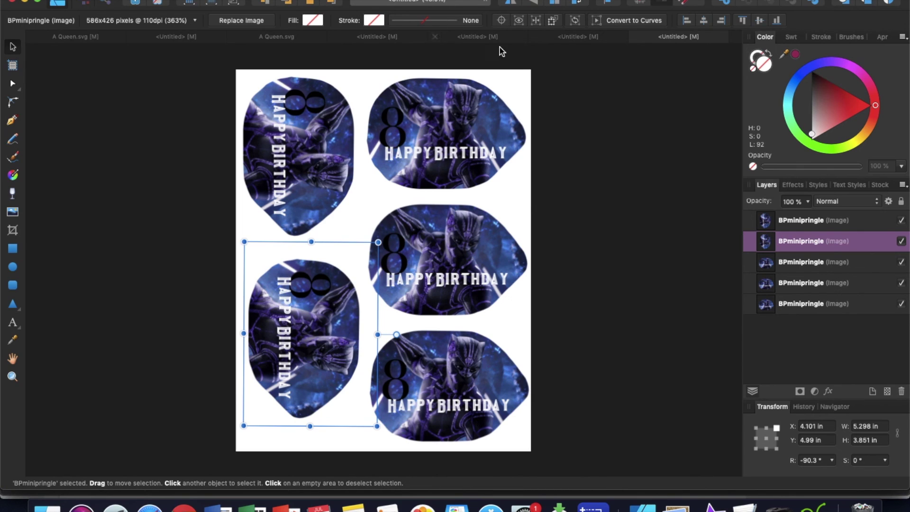
Review the print settings and page preview for the label sheet, close them without printing, and clear the selection.
click(517, 70)
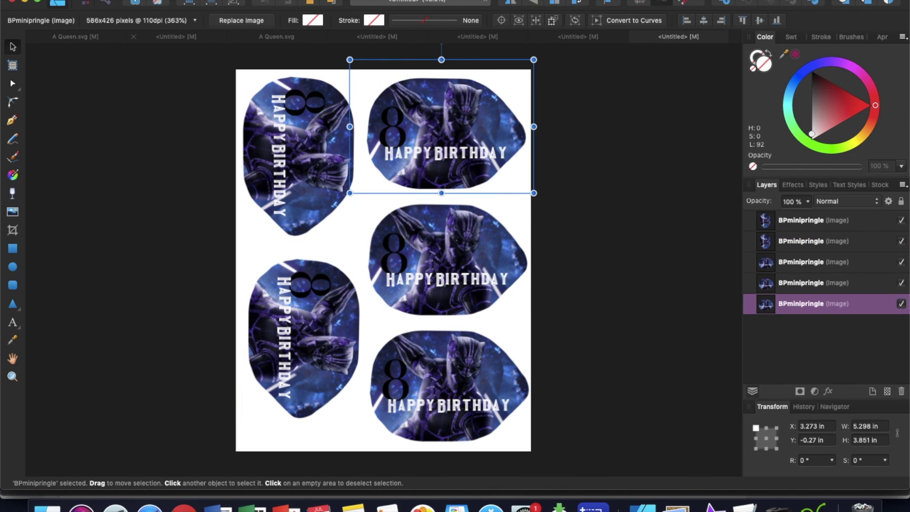
click(124, 1)
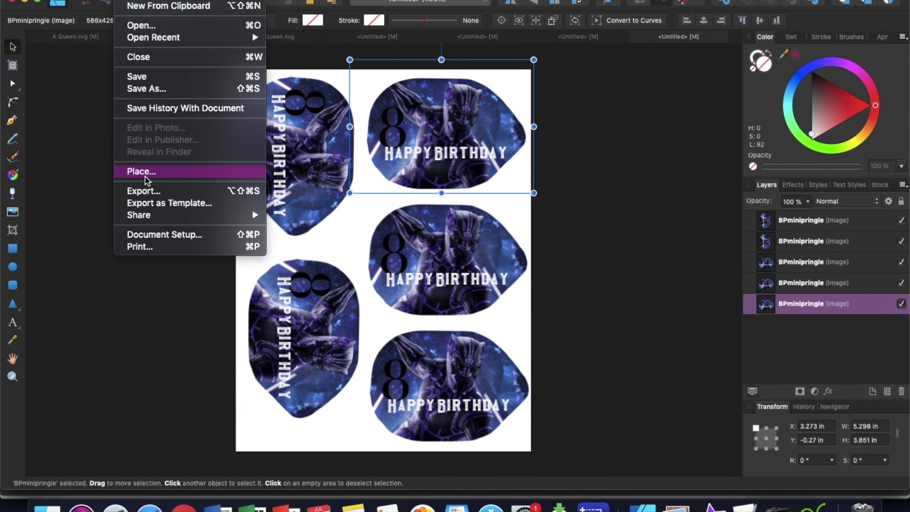
click(140, 247)
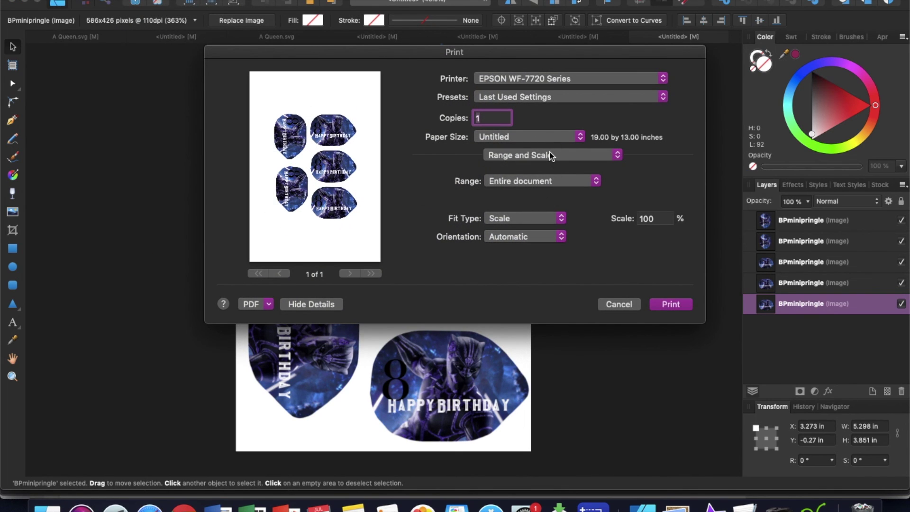
click(618, 306)
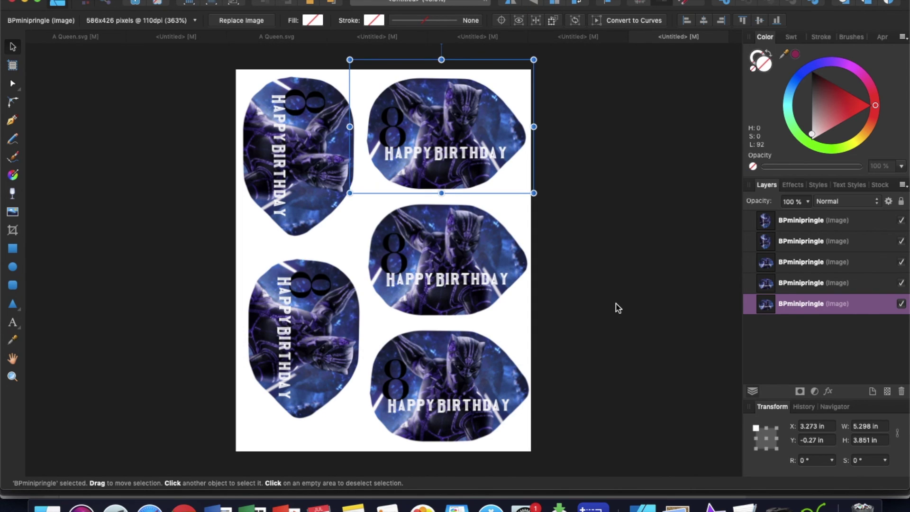
click(586, 243)
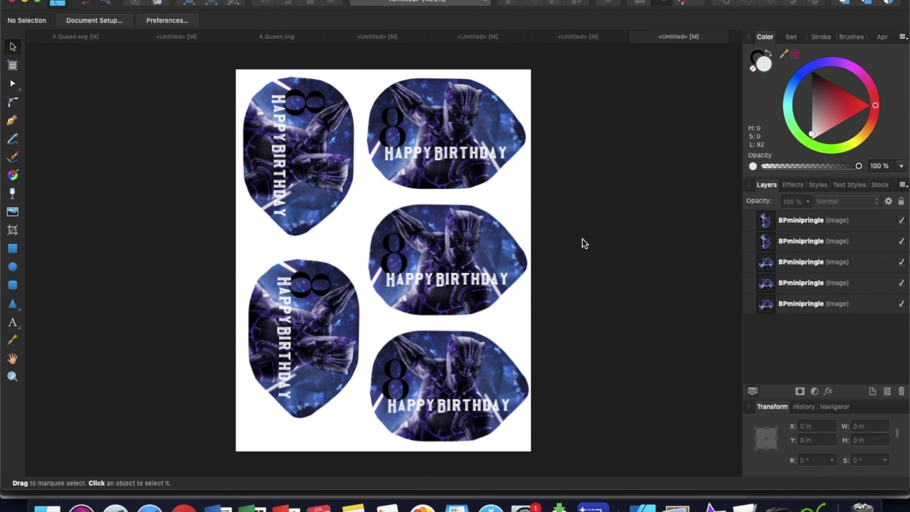